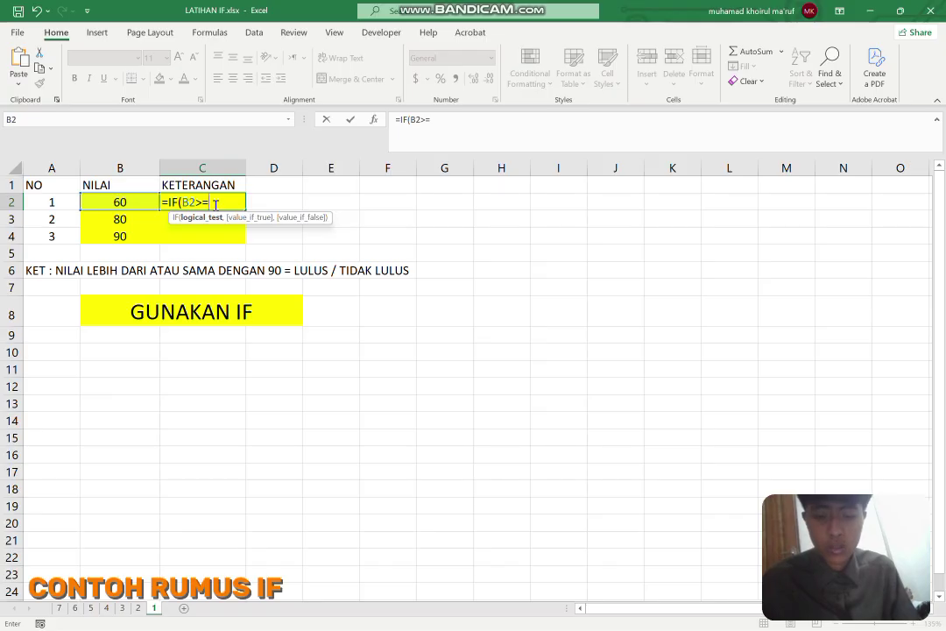
Step: Complete the KETERANGAN formula in C2 as =IF(B2>=60,"LULUS","TIDAK LULUS") and fill it down to C4
text(,)
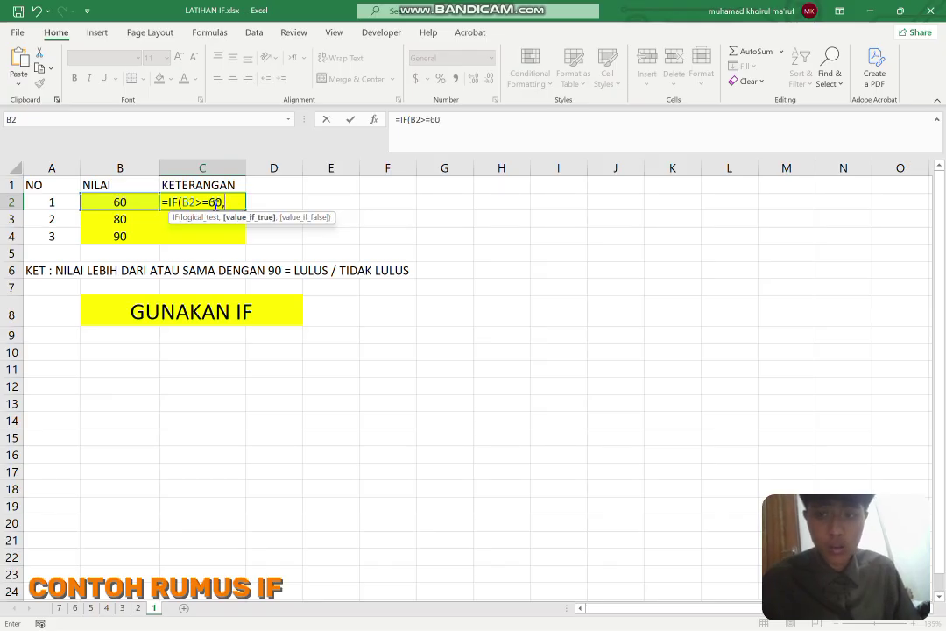
text(")
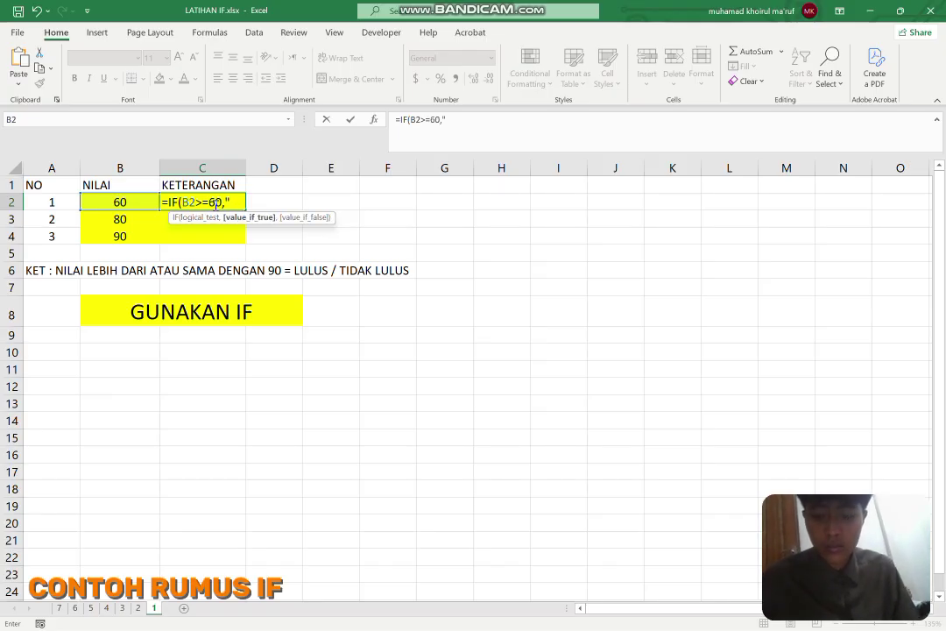
text(LULUS)
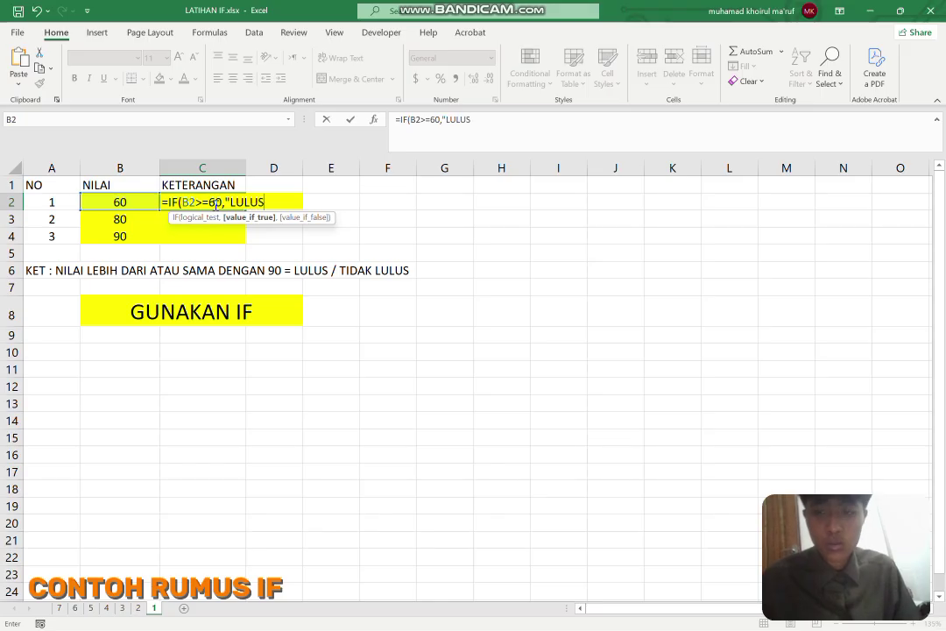
text(",)
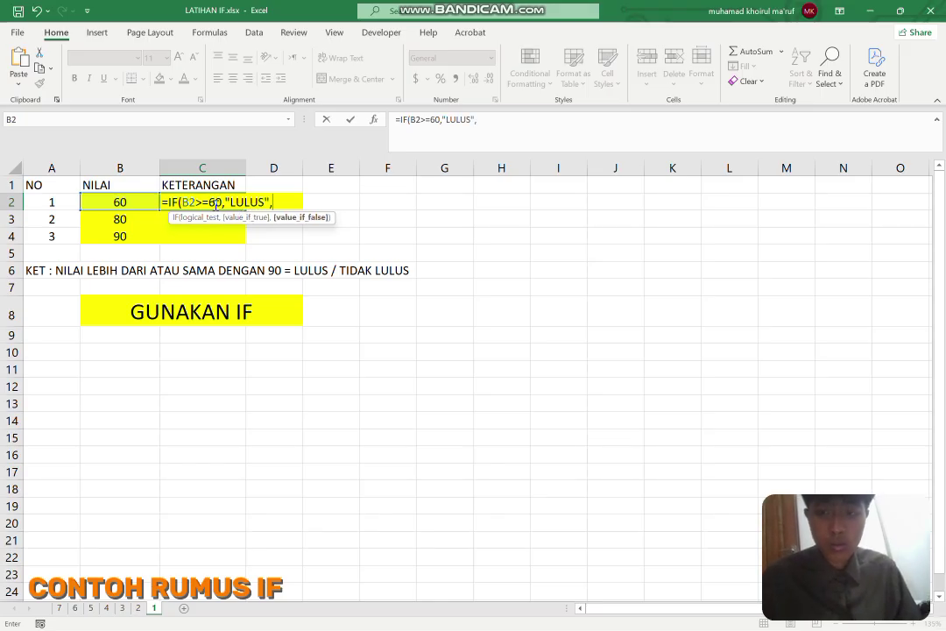
text(")
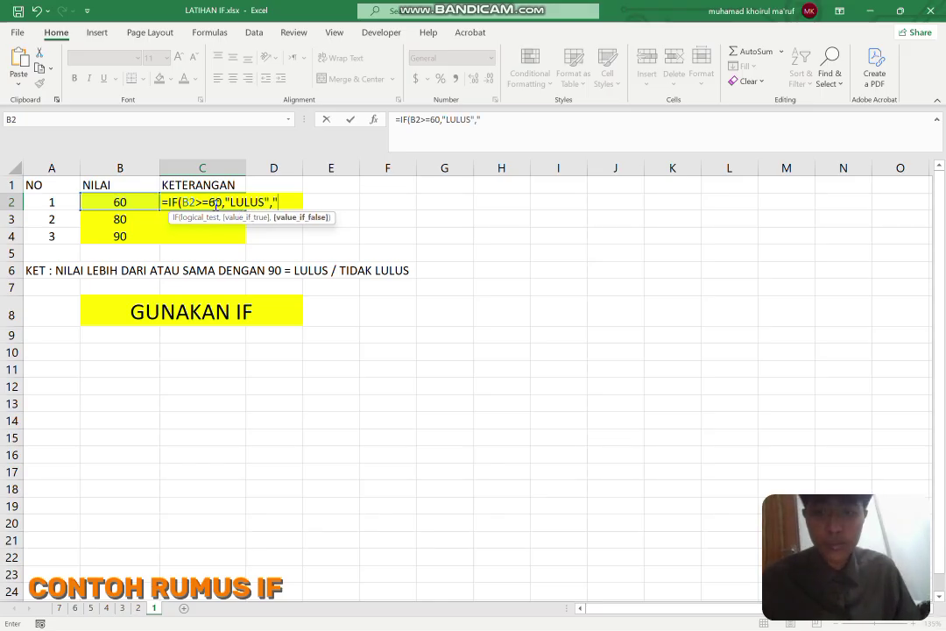
text(TIDA)
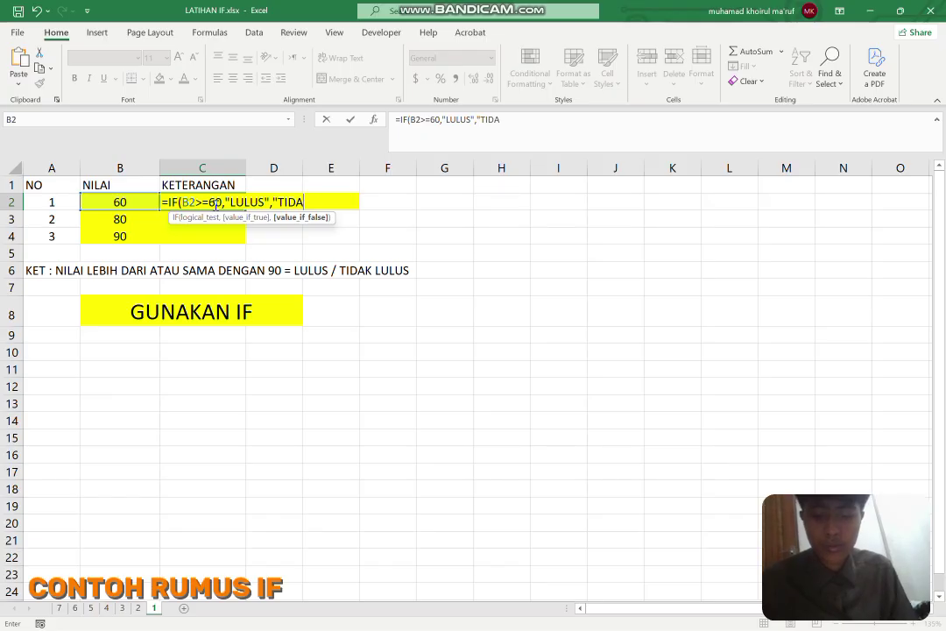
text(K L)
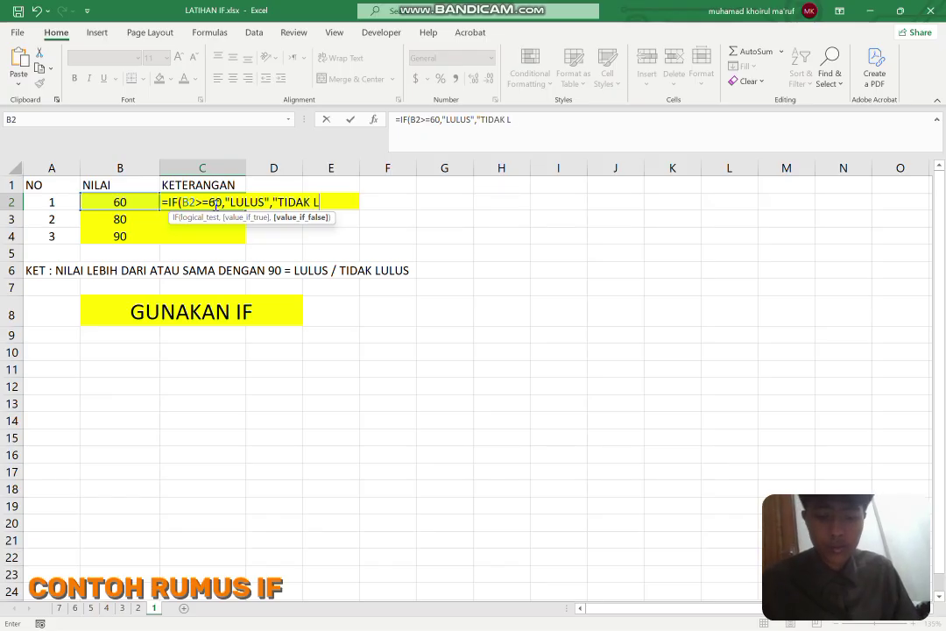
text(ULUS"))
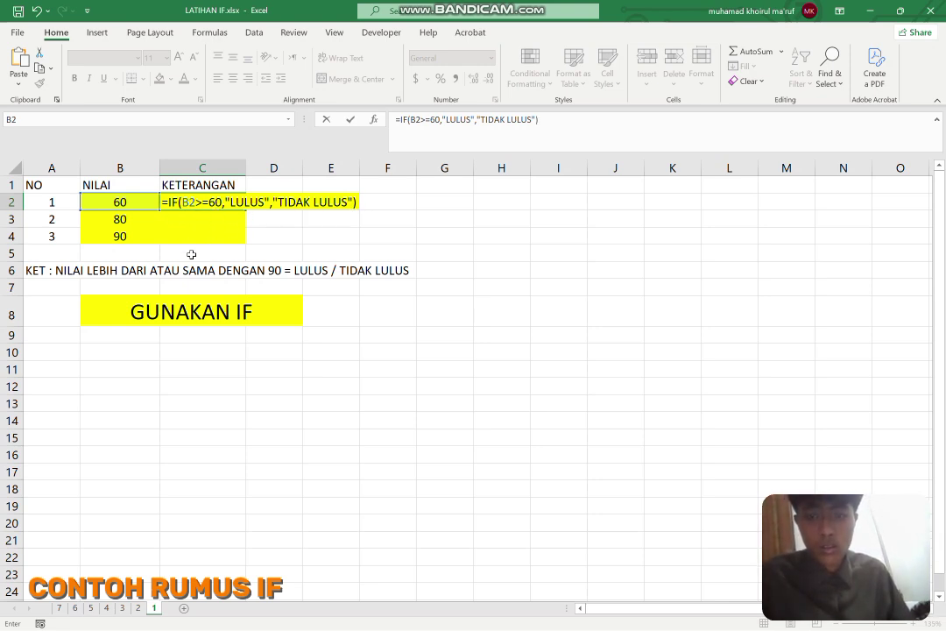
key(Return)
click(201, 203)
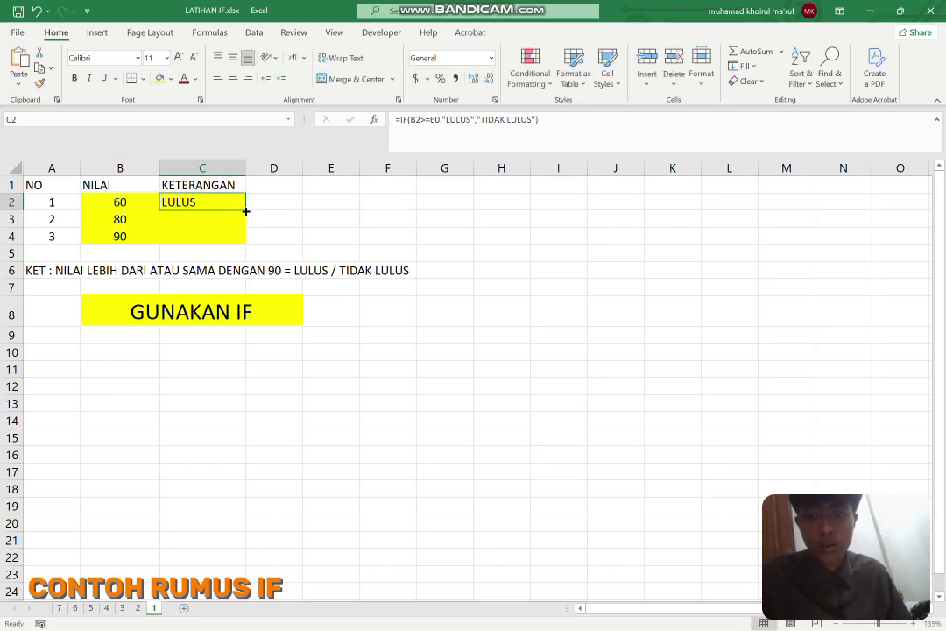
drag(246, 211, 240, 247)
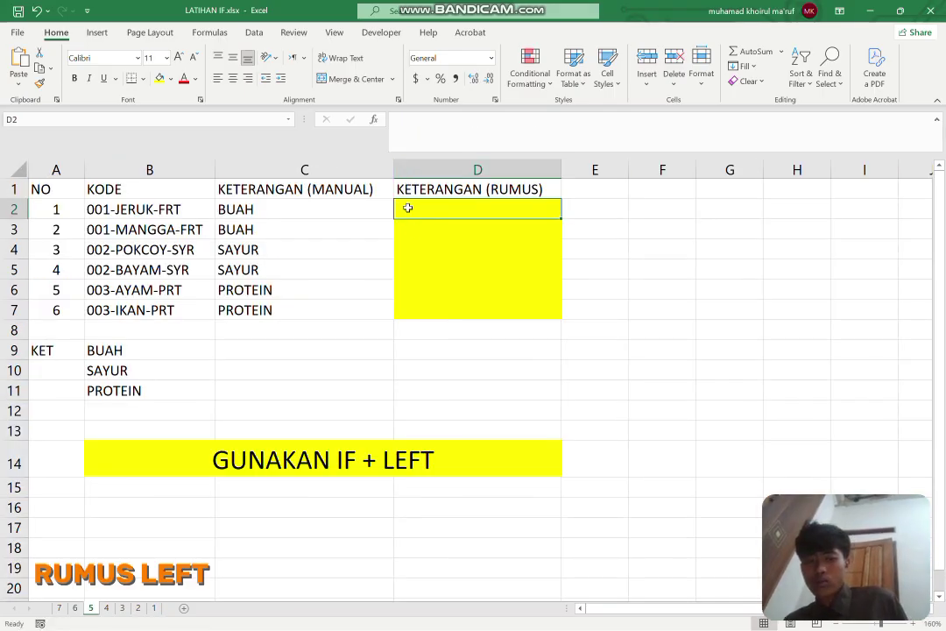
Step: Start the KETERANGAN (RUMUS) formula in D2 with =IF(LEFT(B2,3)="001","BUAH", leaving it open for the false value
text(=IF(LEF)
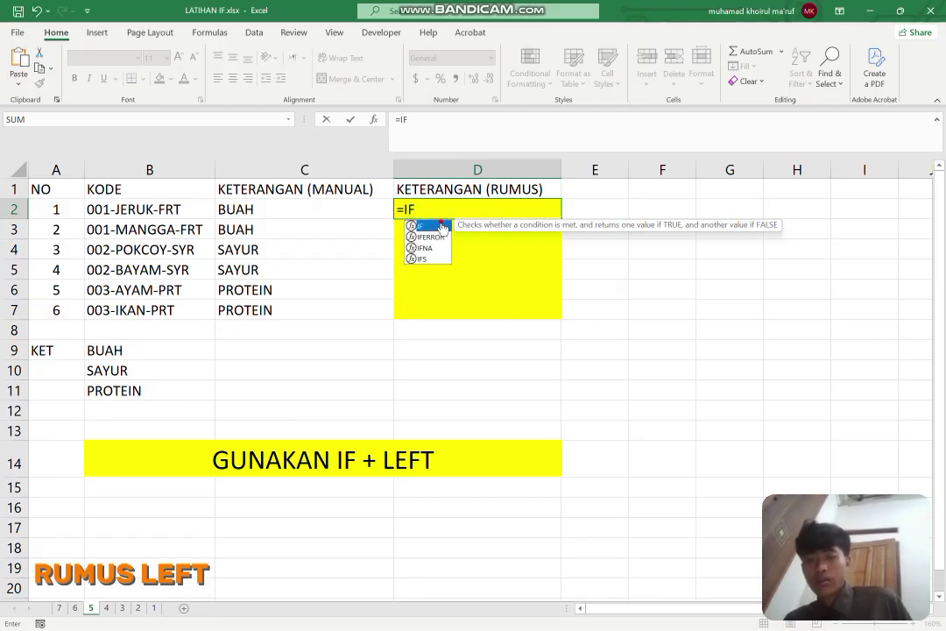
double_click(437, 226)
text(LEFT()
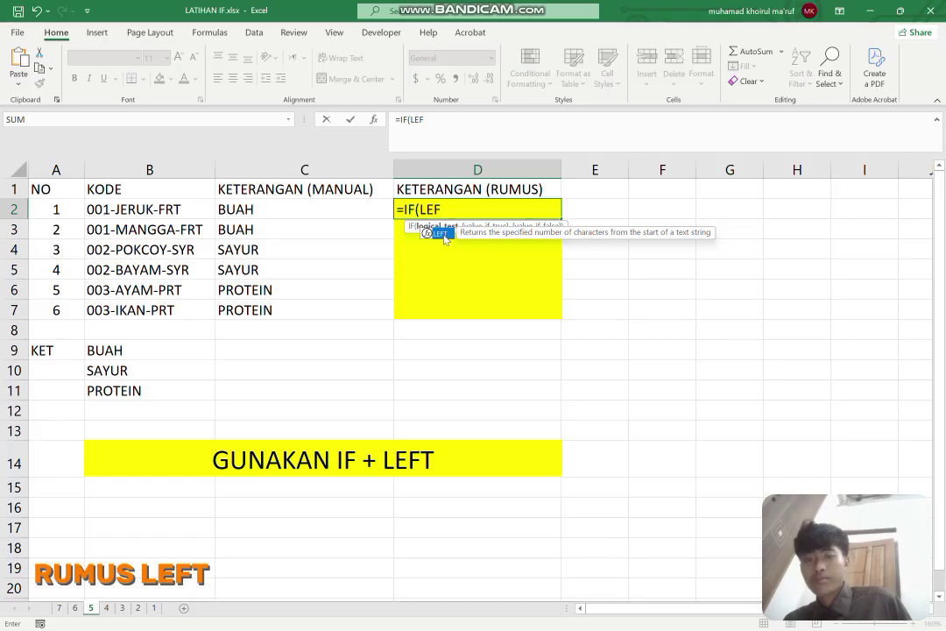
double_click(442, 234)
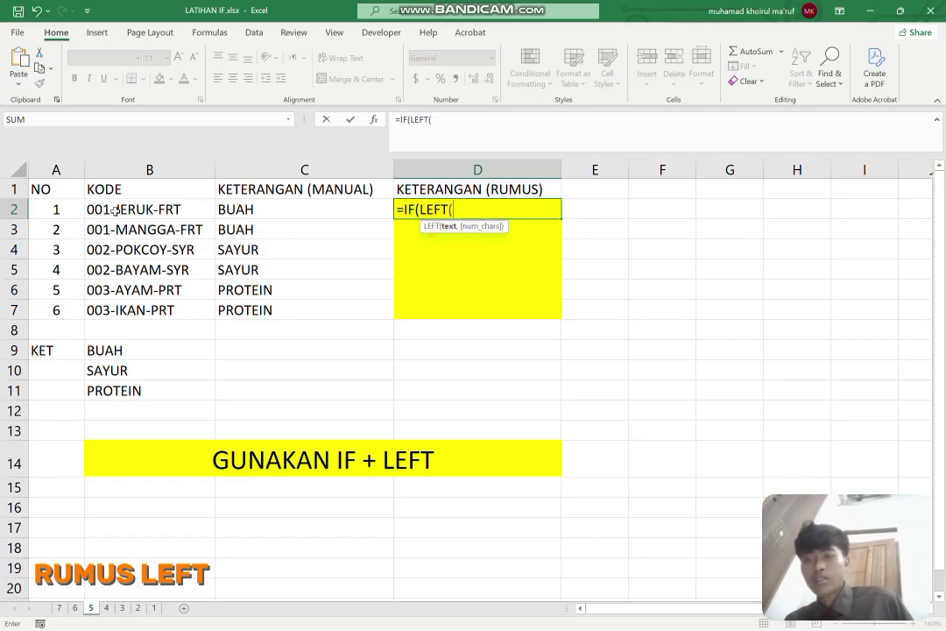
click(113, 212)
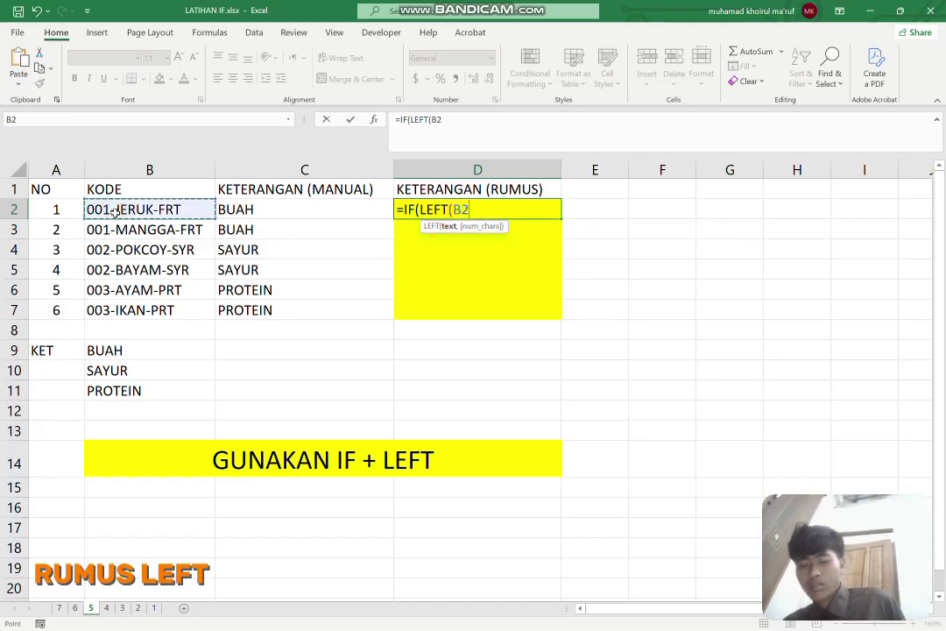
text(,3)="001)
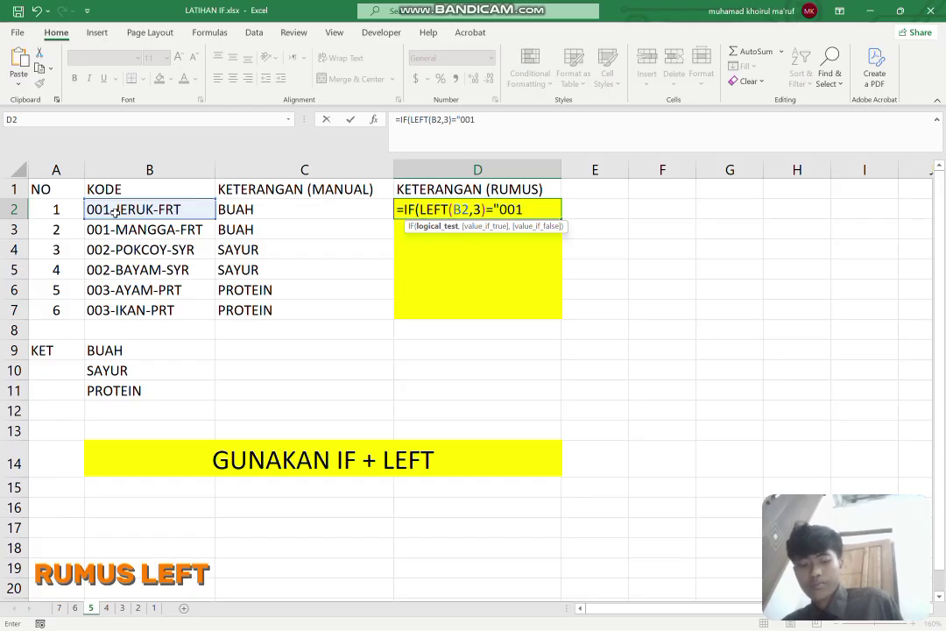
text(",)
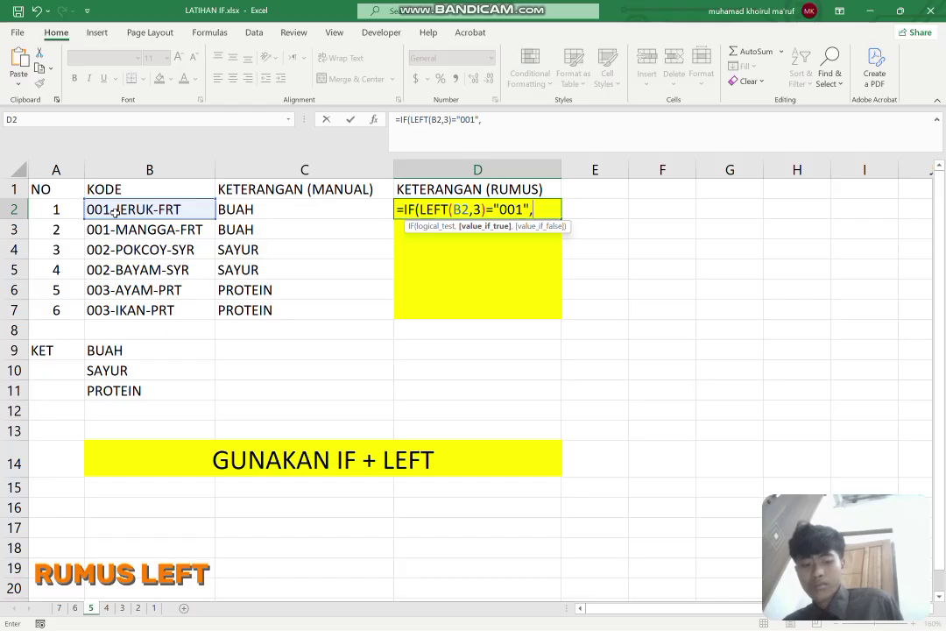
text("BUAH)
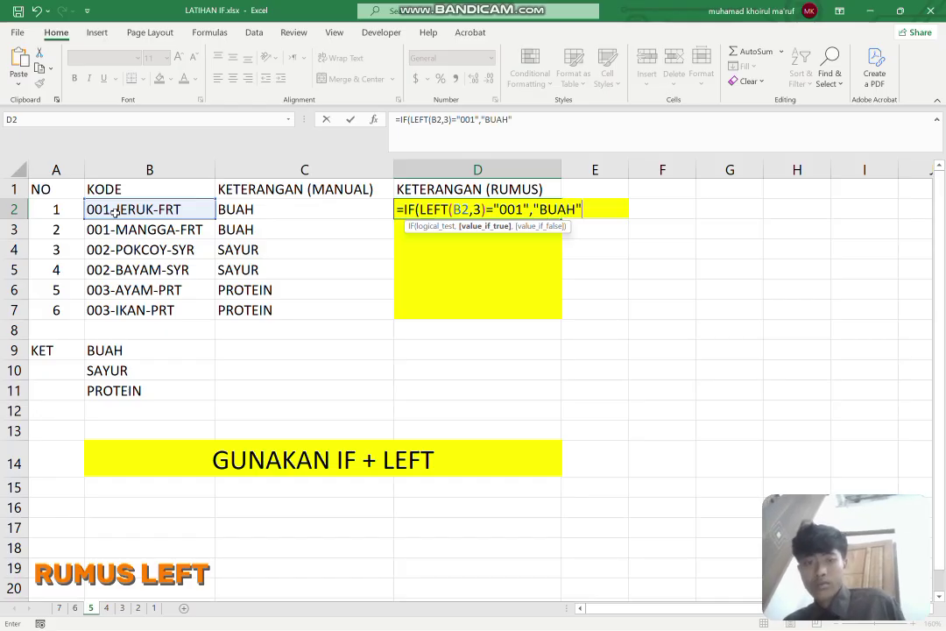
text(",)
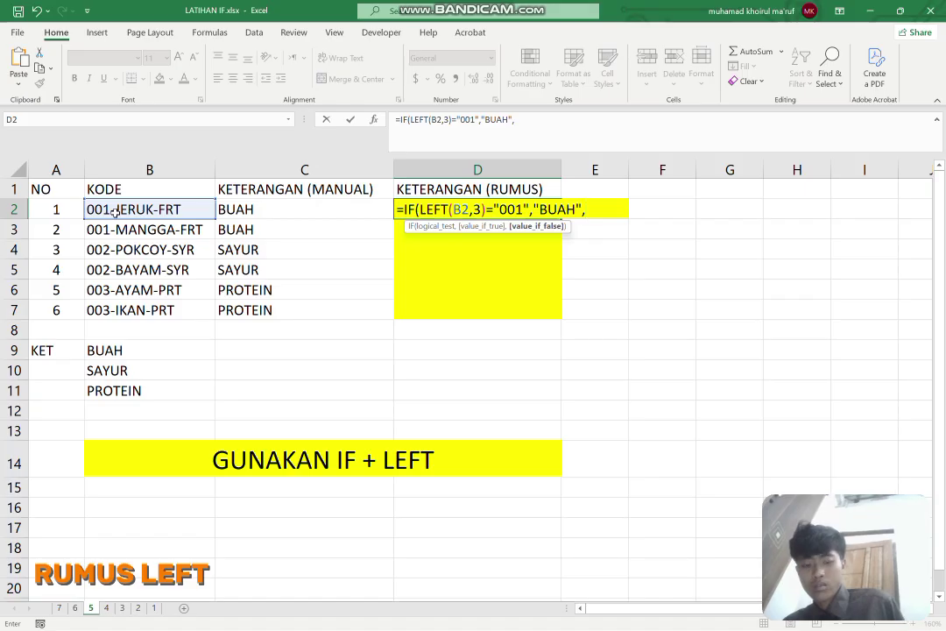
Step: Nest a second condition as the false value in D2's formula: IF(LEFT(B2,3)="002","SAYUR", and keep the formula open
text(IF)
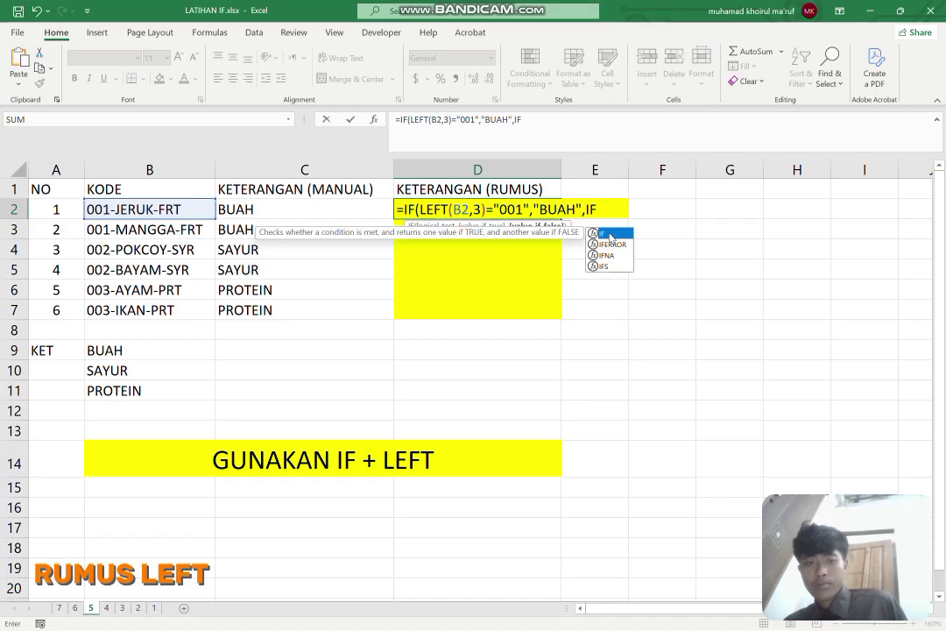
double_click(611, 235)
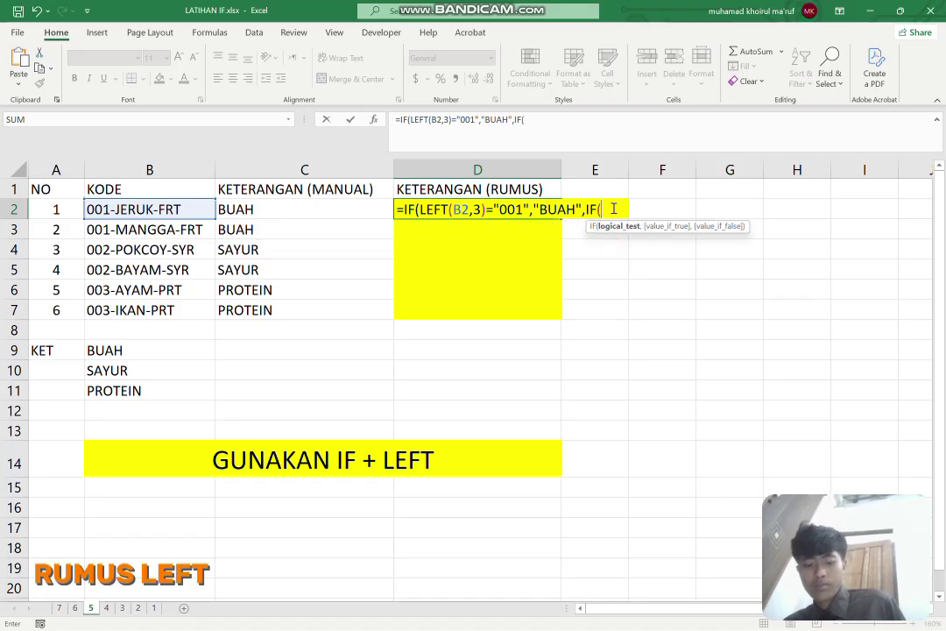
text(LE)
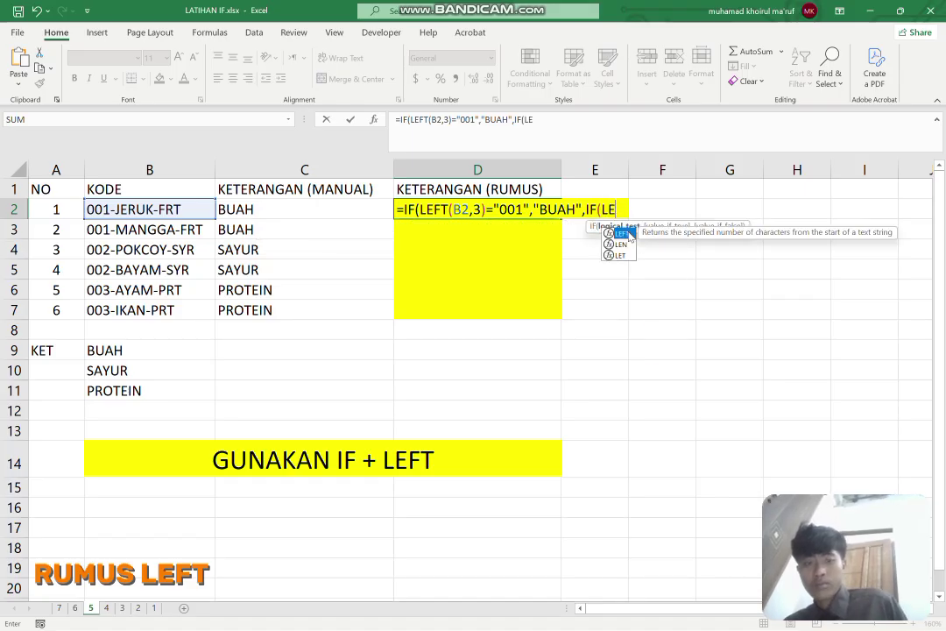
double_click(624, 234)
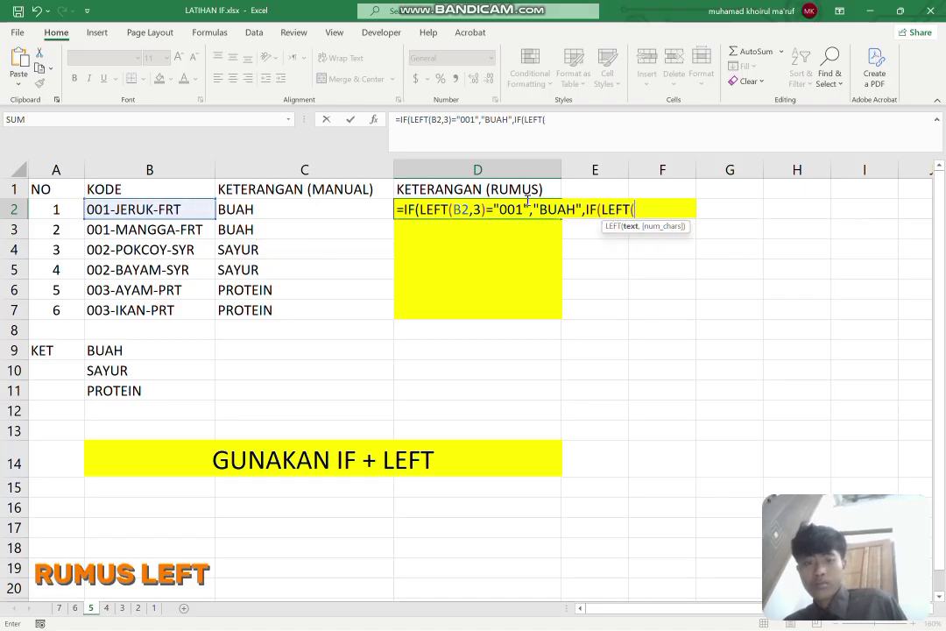
click(161, 211)
text(<3)
key(BackSpace)
key(BackSpace)
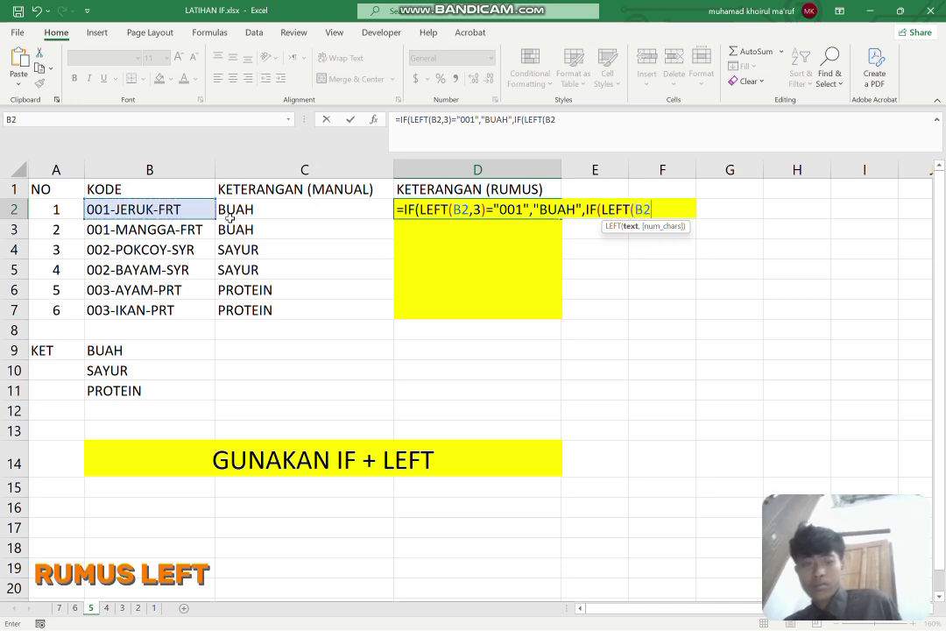
text(,3)
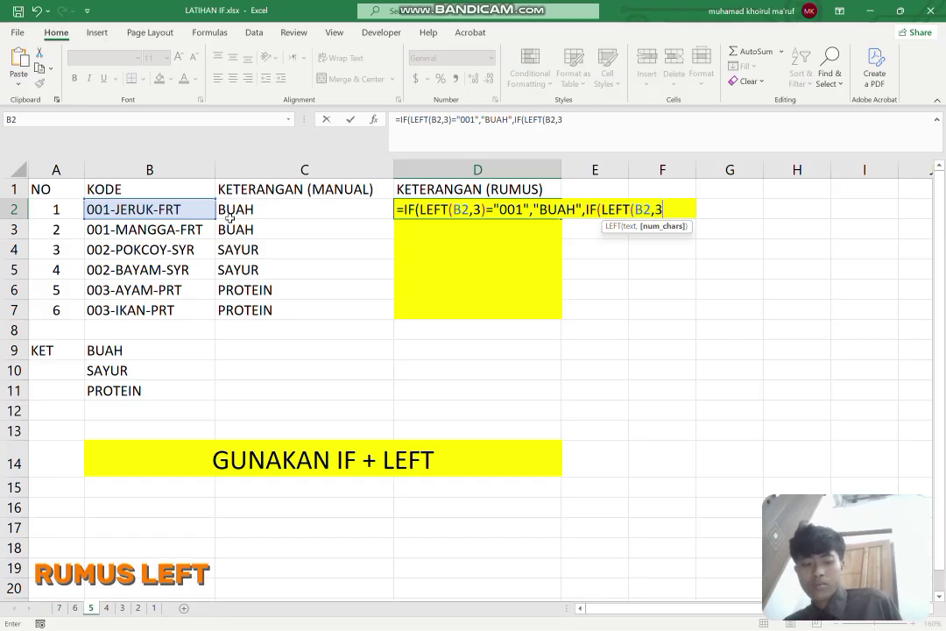
text())
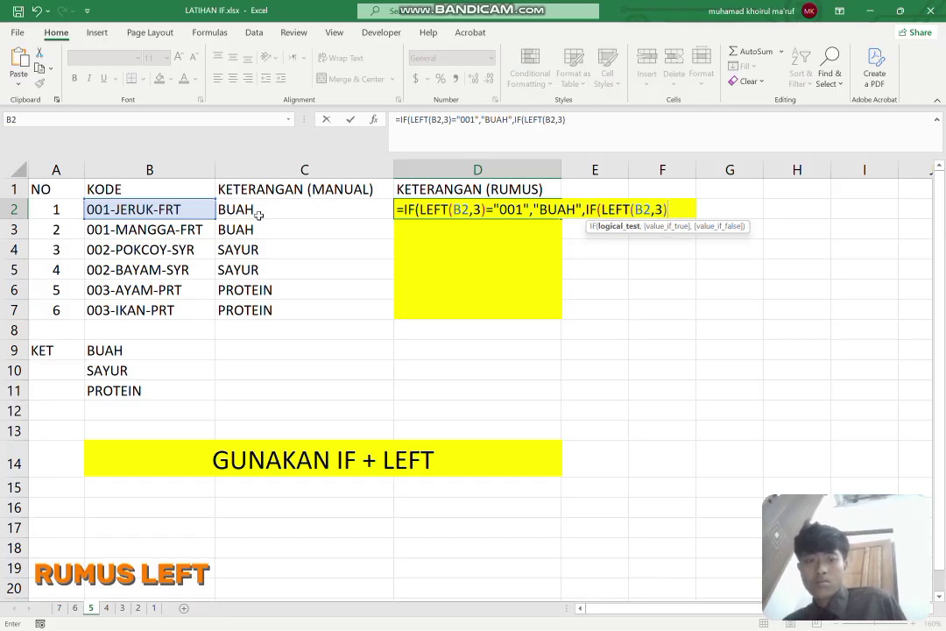
text(="002)
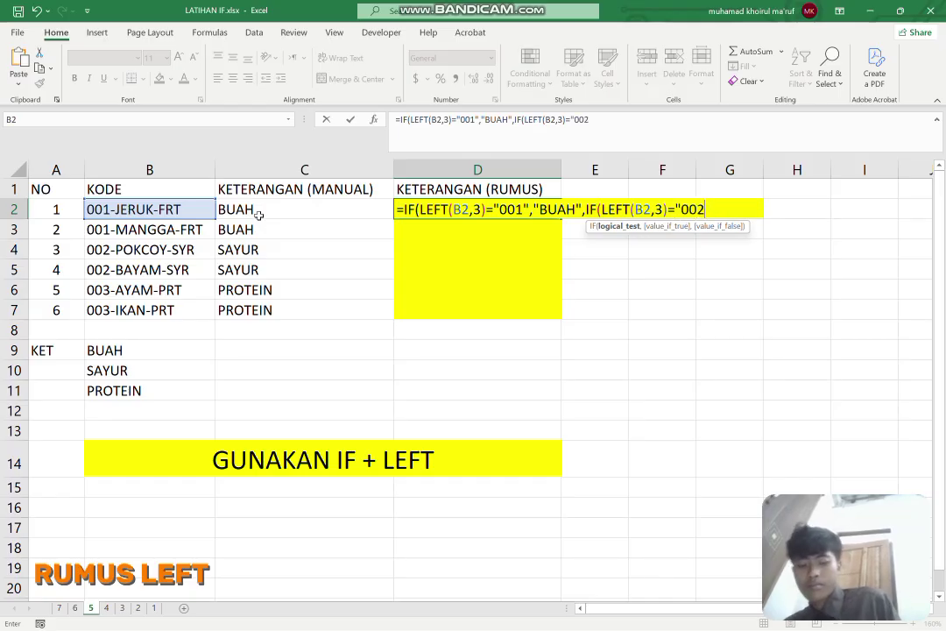
text(",")
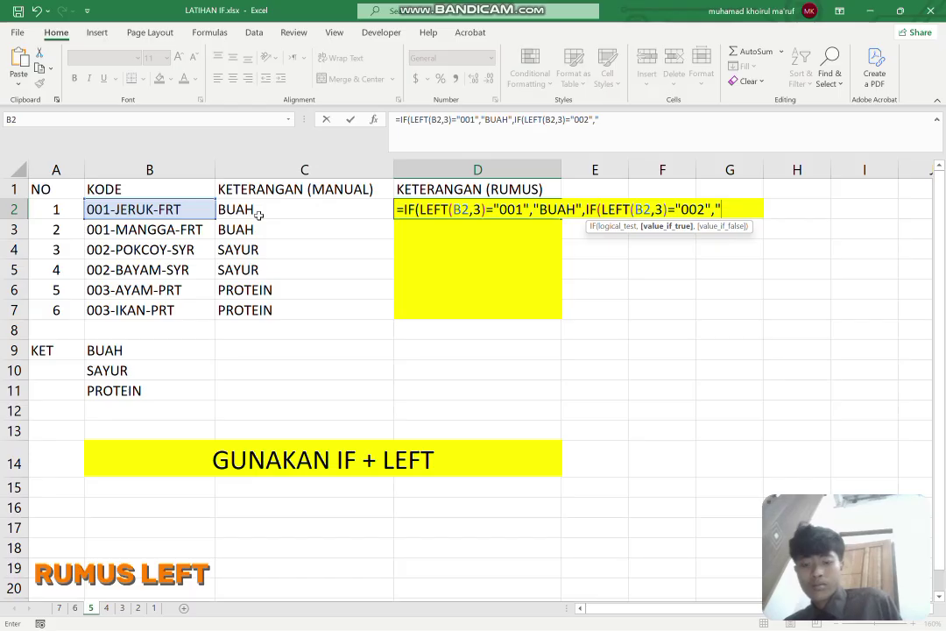
text(SA)
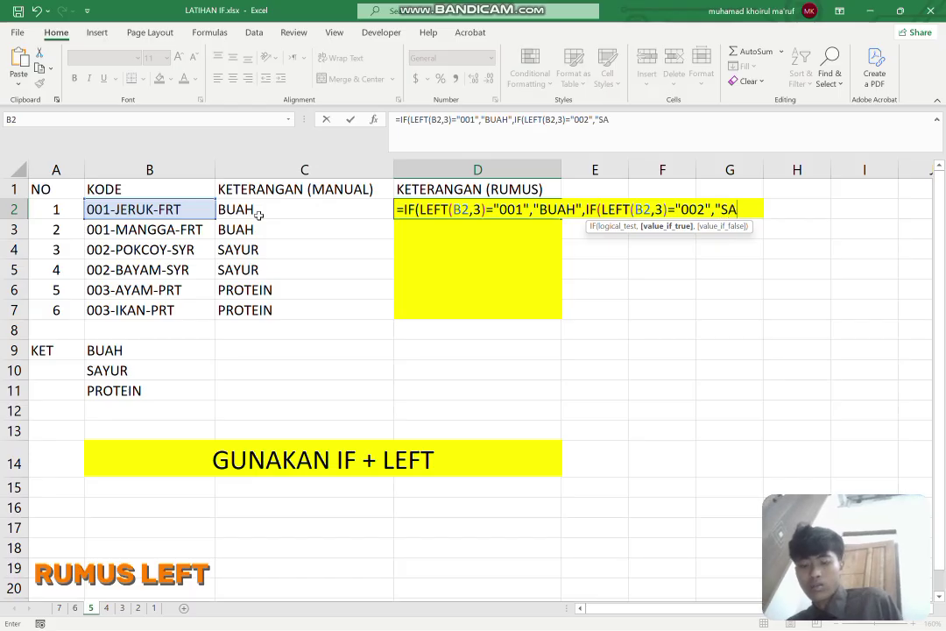
text(YUR")
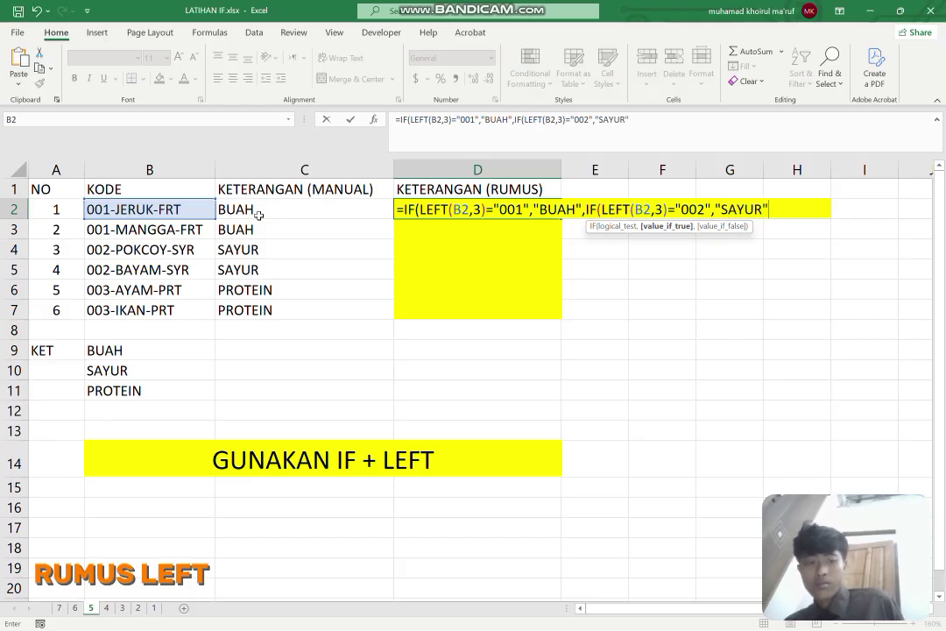
text(,)
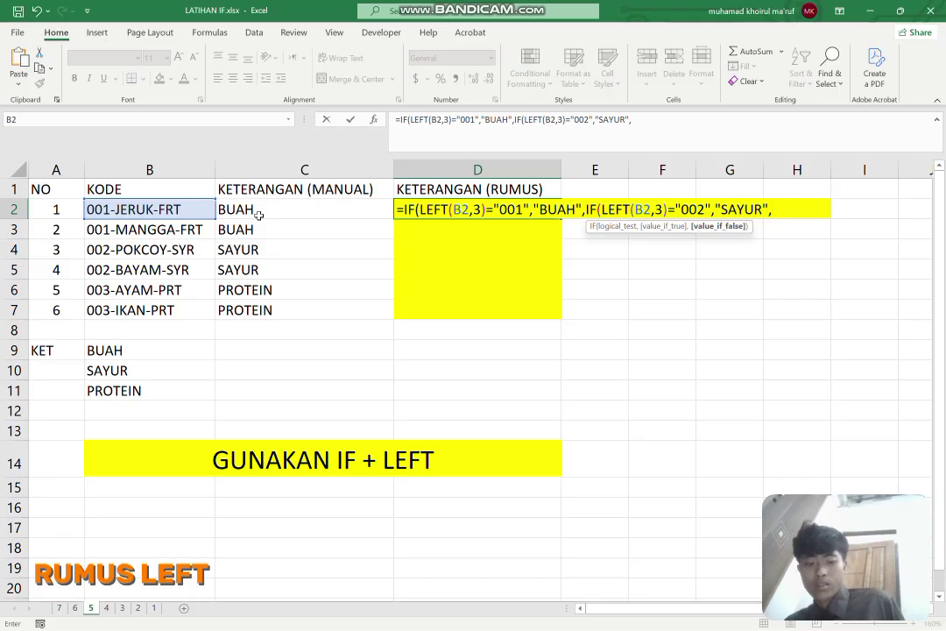
Step: Nest a third condition as the next false value in D2's formula: IF(LEFT(B2,3)="003","PROTEIN"
text(IF)
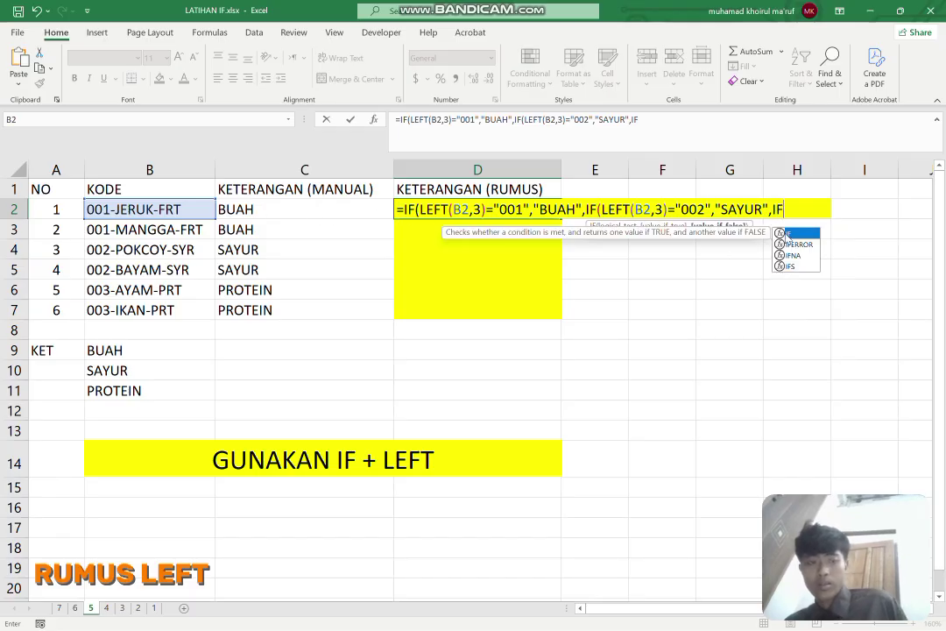
double_click(795, 236)
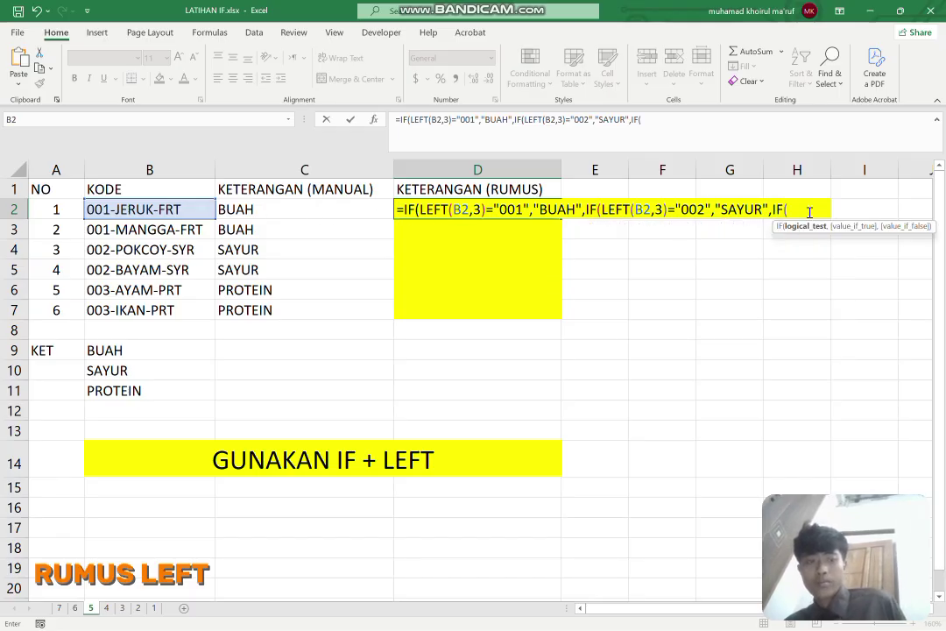
text(LEF)
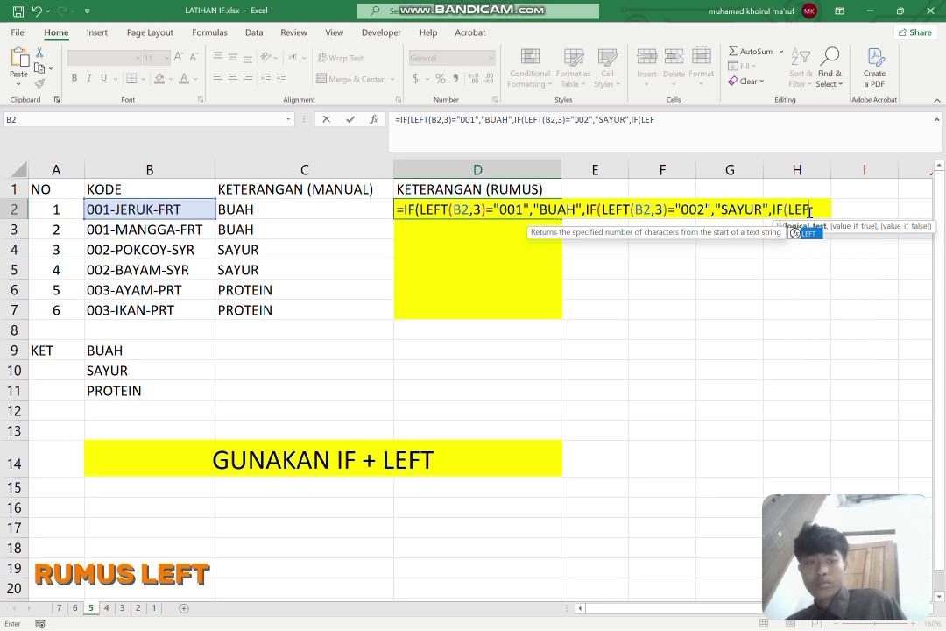
double_click(807, 234)
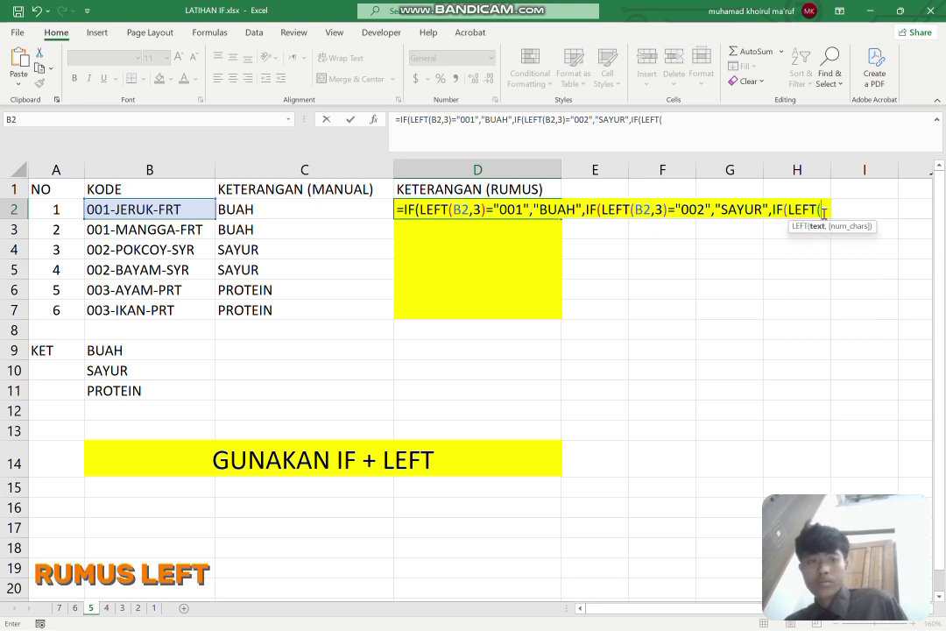
text(B2,3)
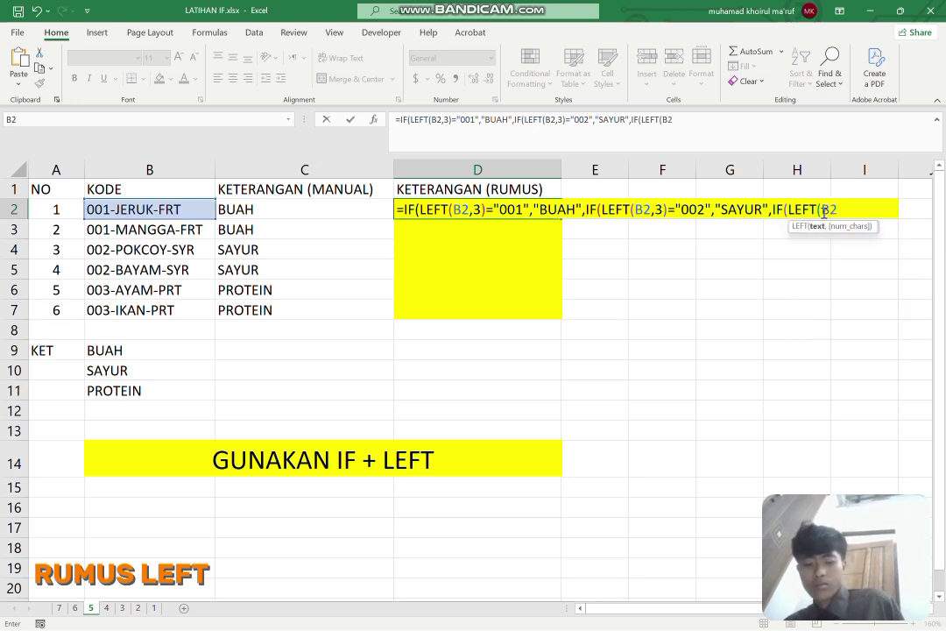
text())
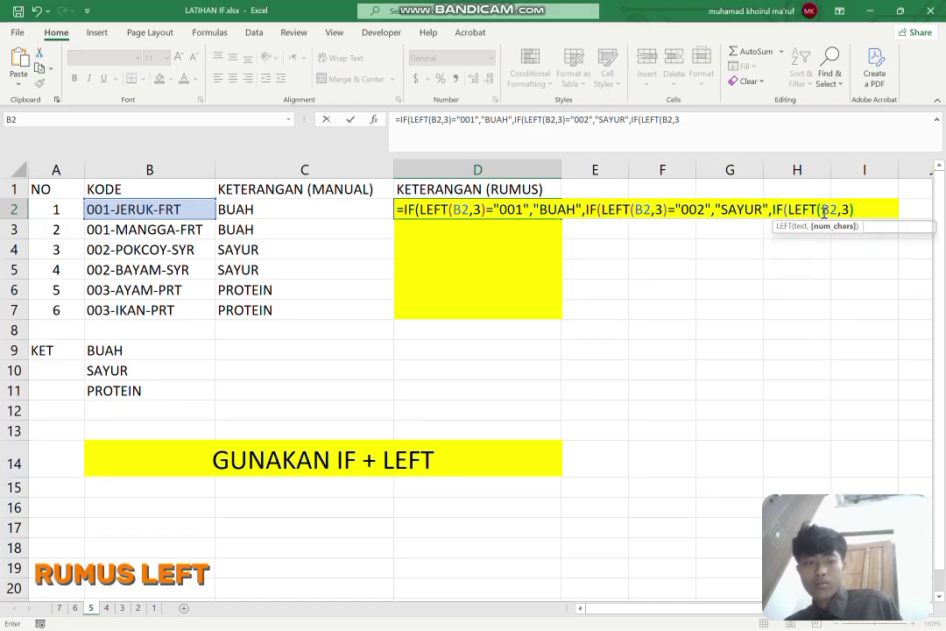
text(=)
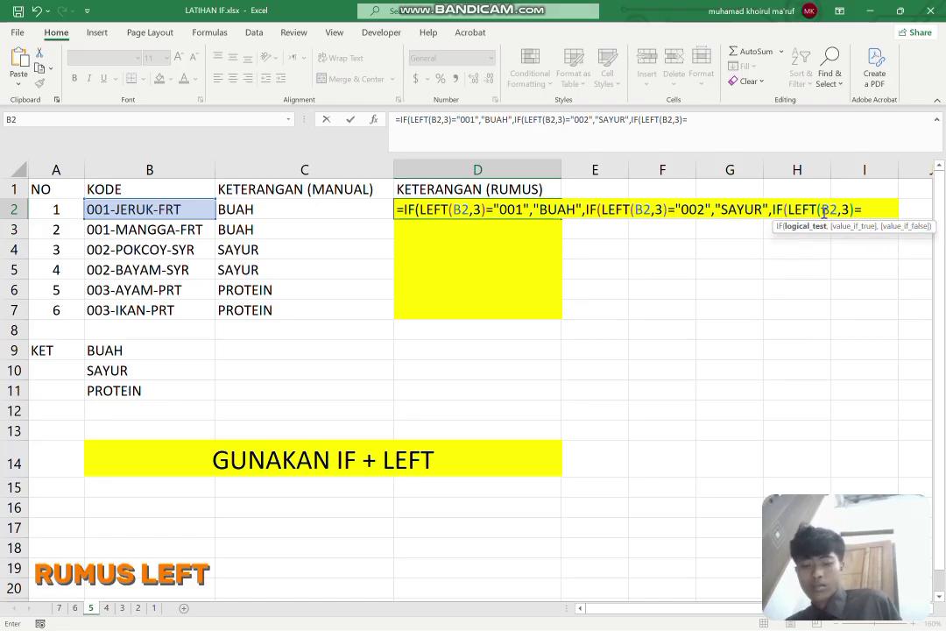
text("00)
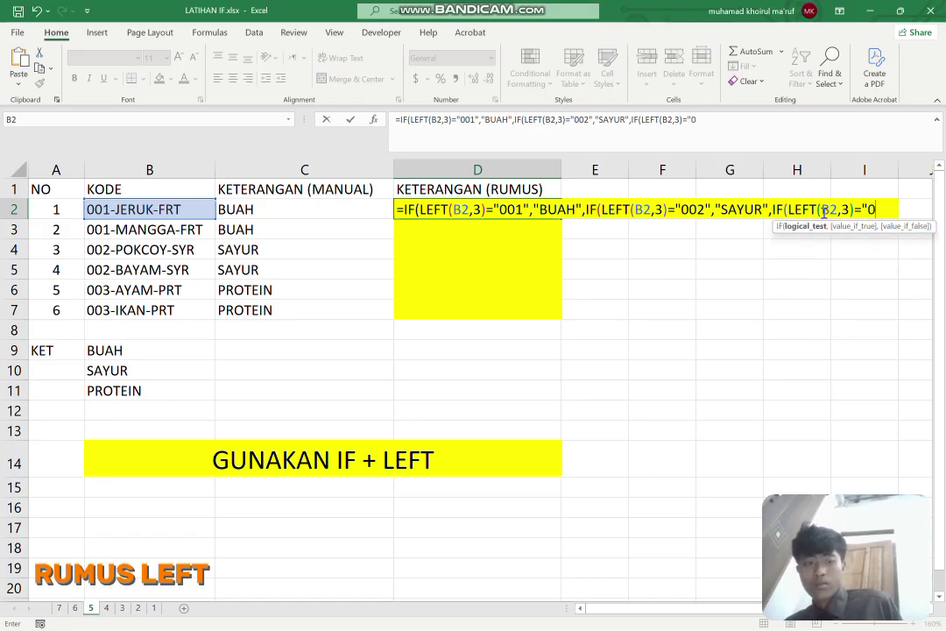
text(3")
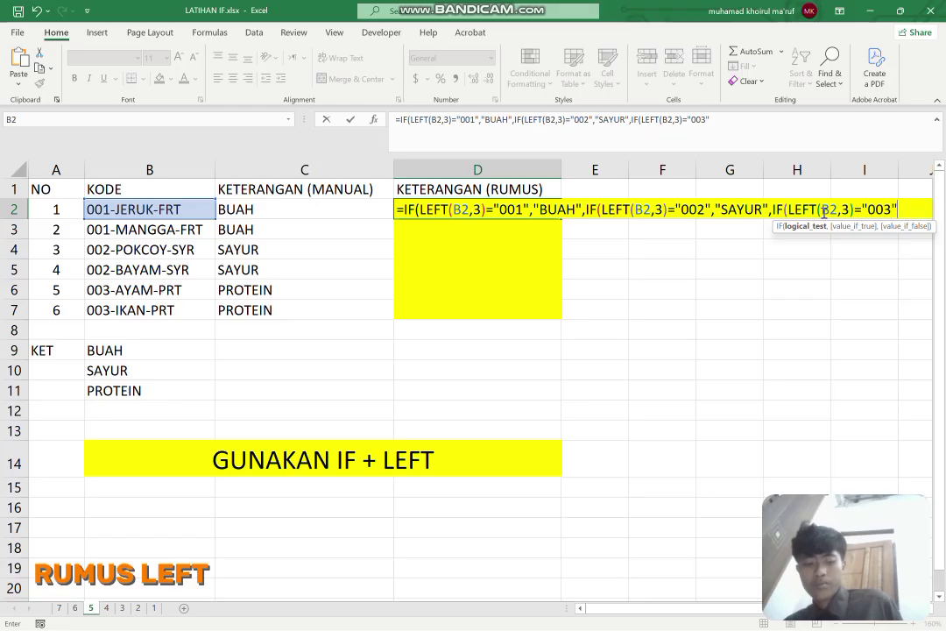
text(,")
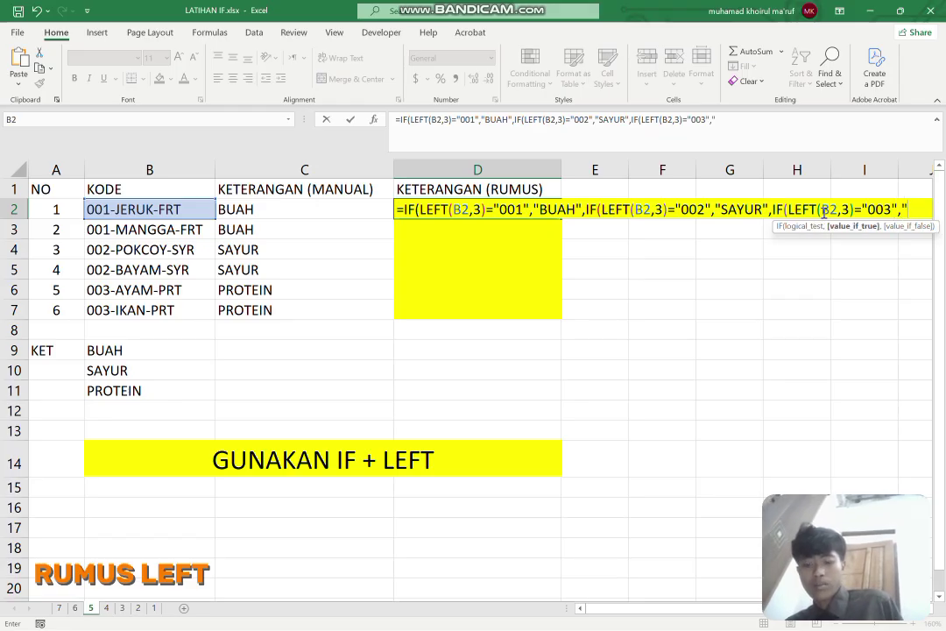
text(PROTEIN")
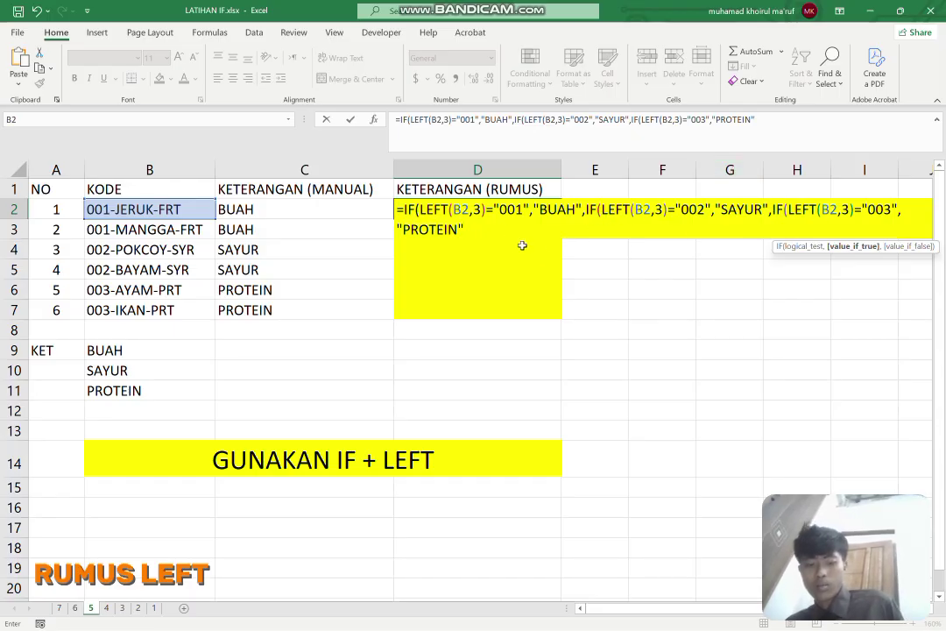
Step: Close all three IF functions in D2, enter the formula, and fill it down to D7
text())))
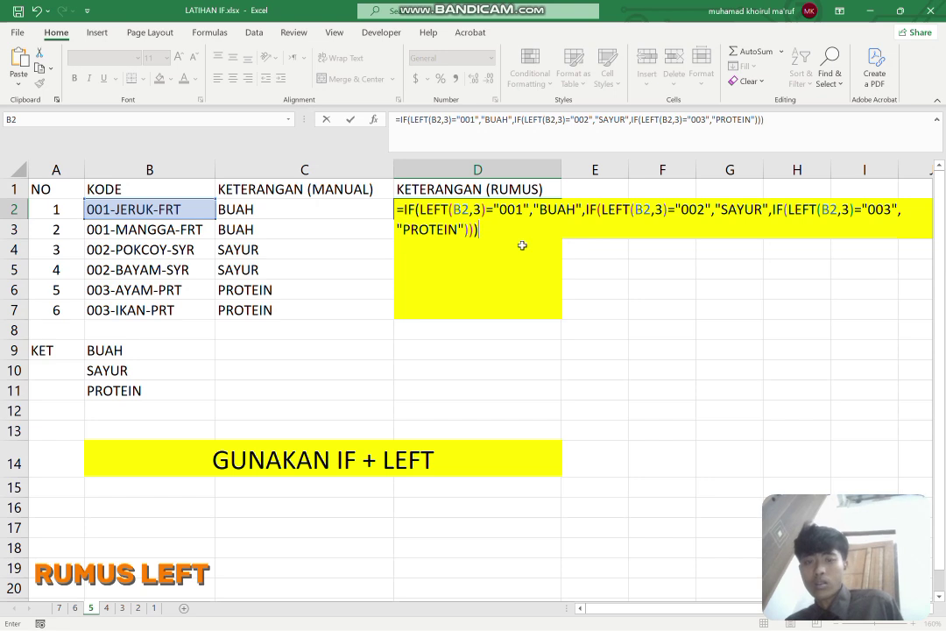
key(Return)
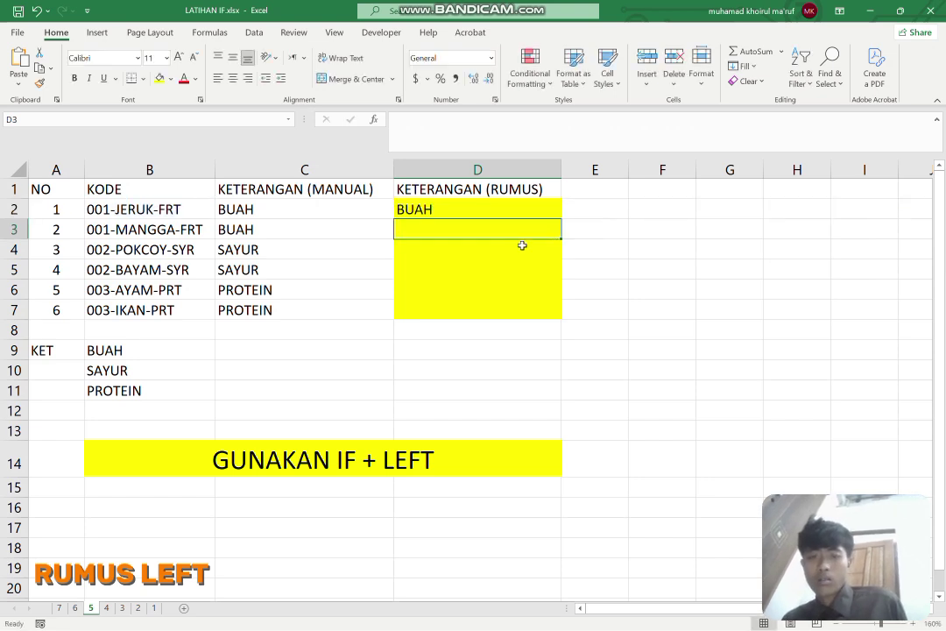
click(484, 207)
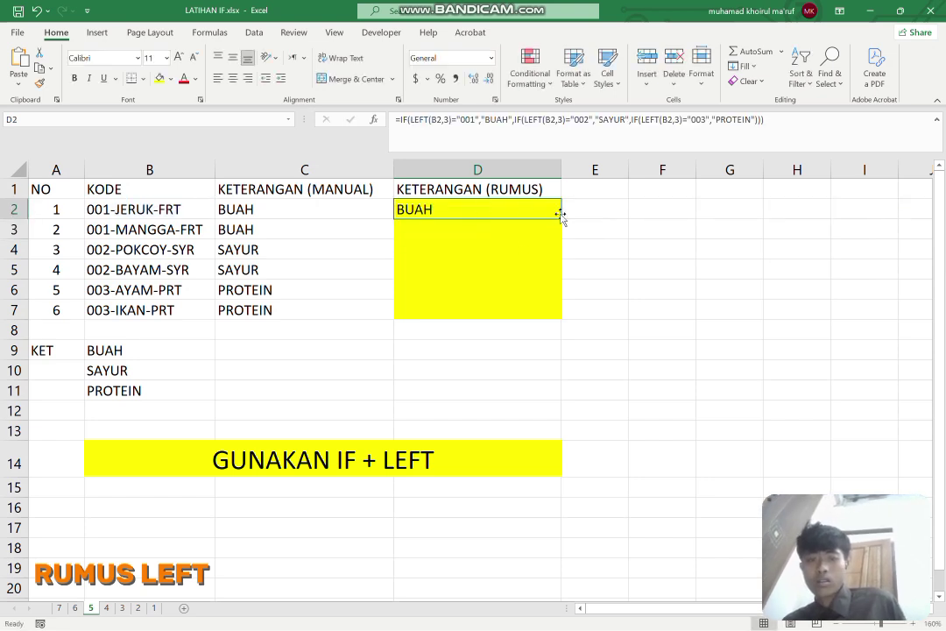
drag(561, 220, 562, 324)
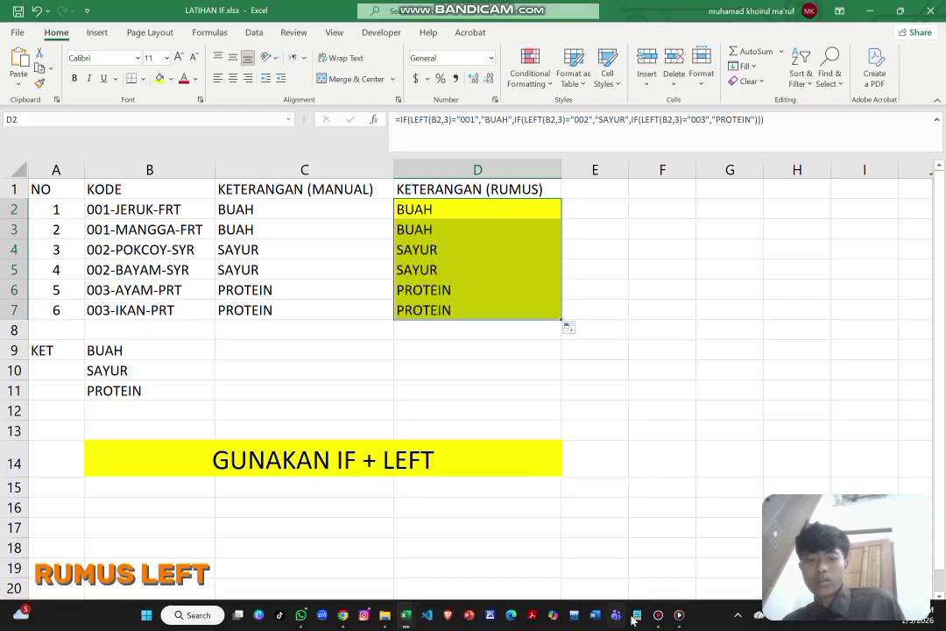
click(658, 614)
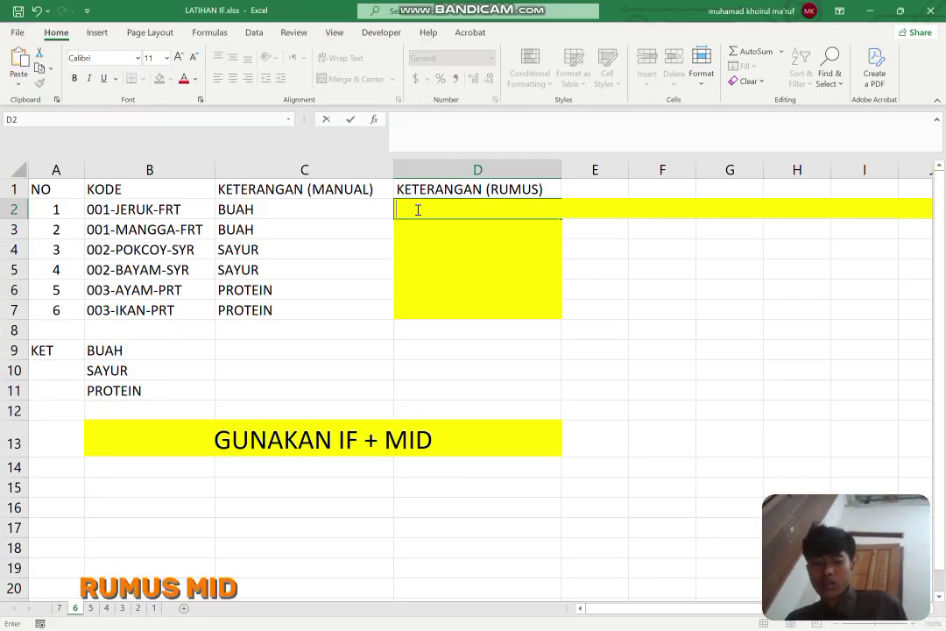
Step: Start the KETERANGAN (RUMUS) formula in D2 of sheet 6 with =IF(MID(B2,1,3)="001","BUAH", keeping it open
text(=IF)
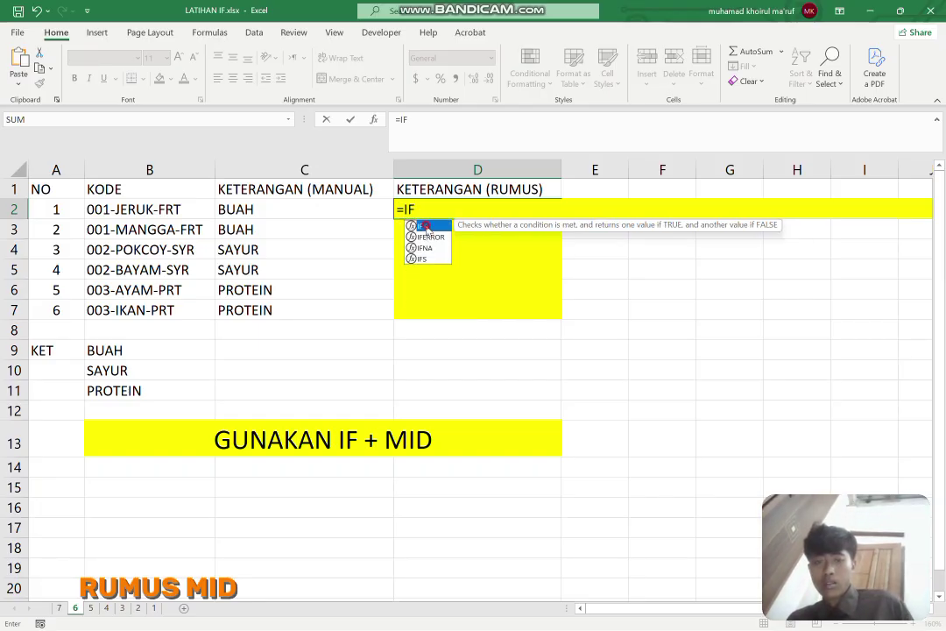
text((MI)
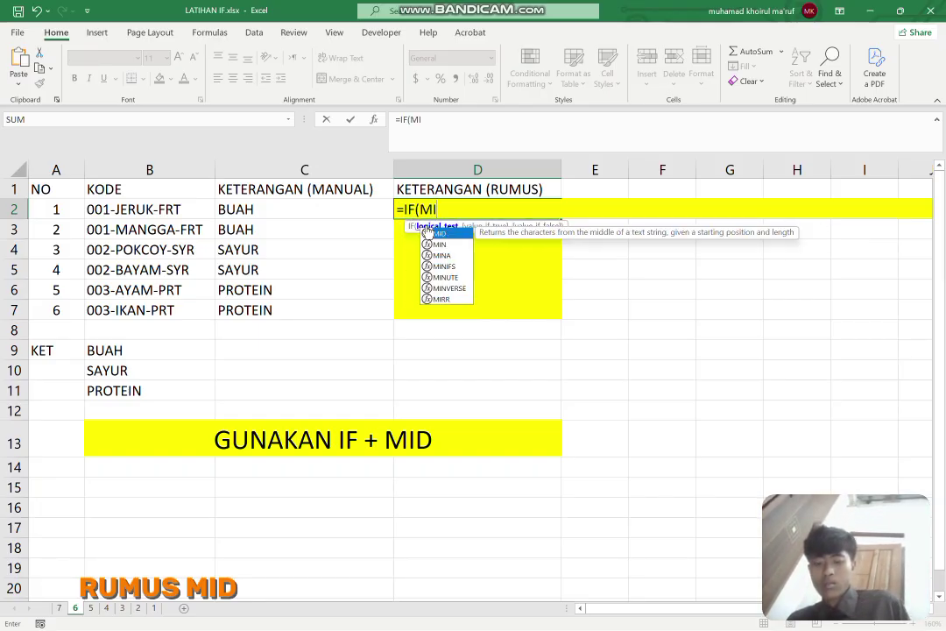
double_click(429, 233)
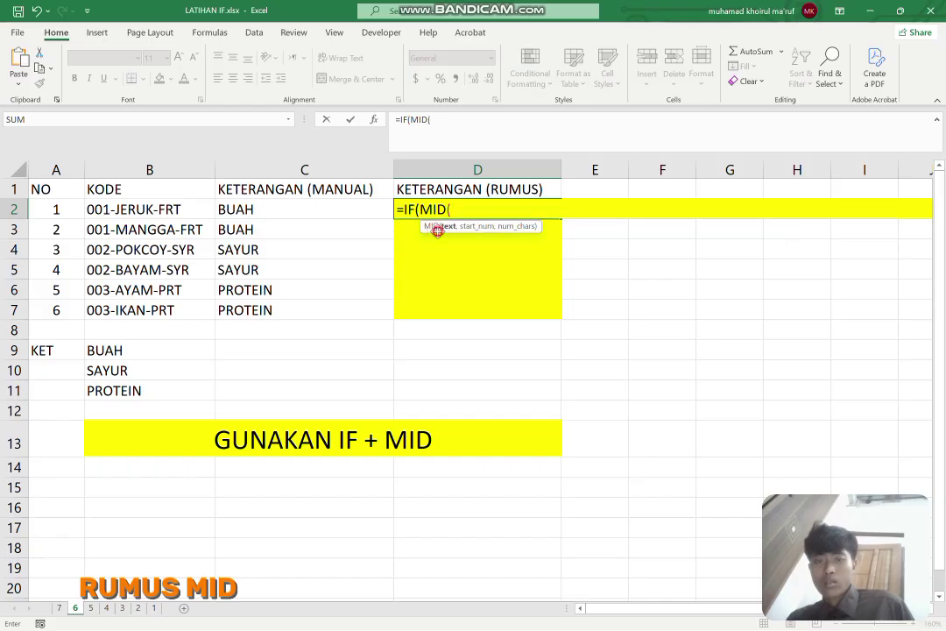
click(138, 211)
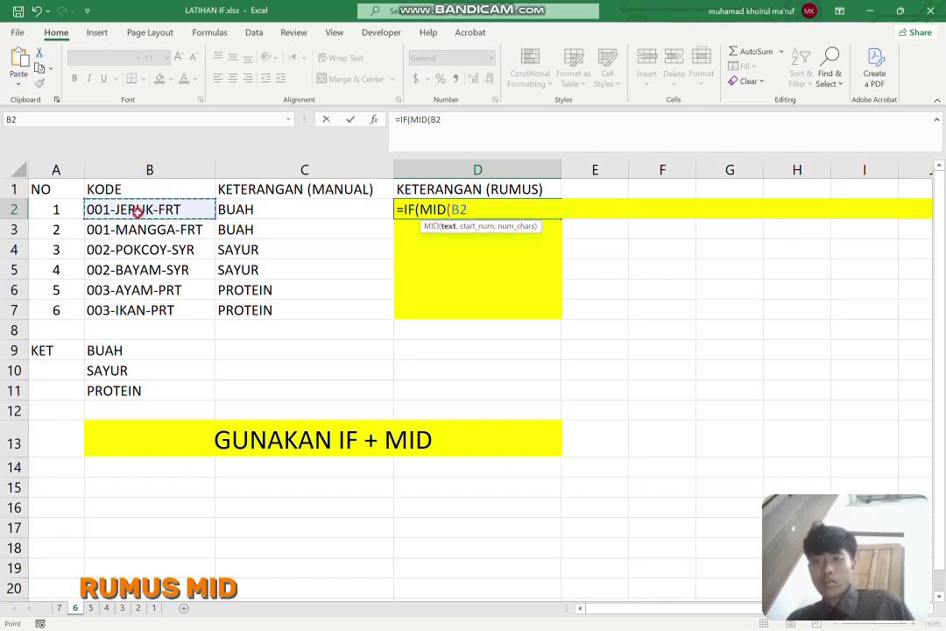
text(,)
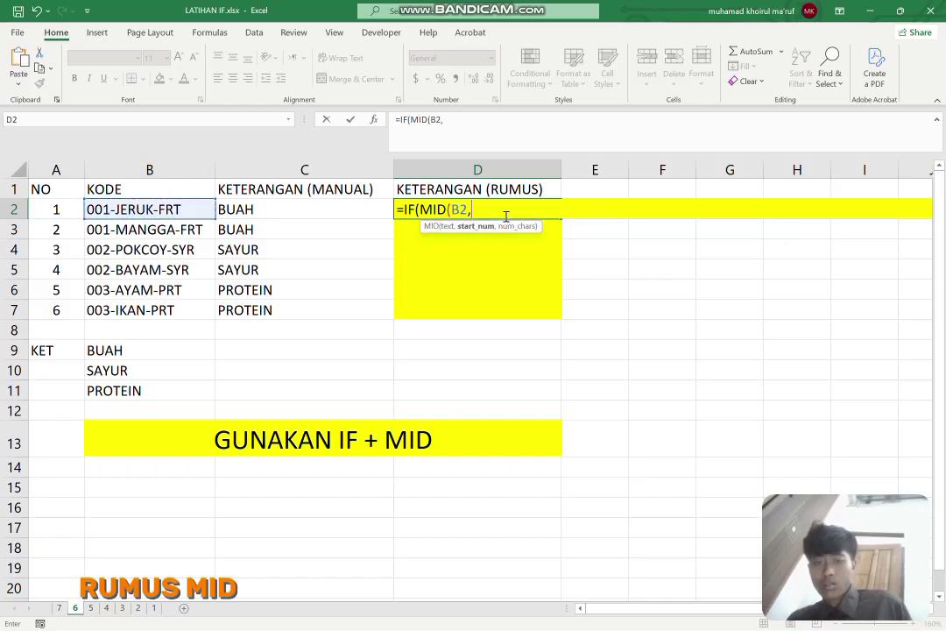
text(1,)
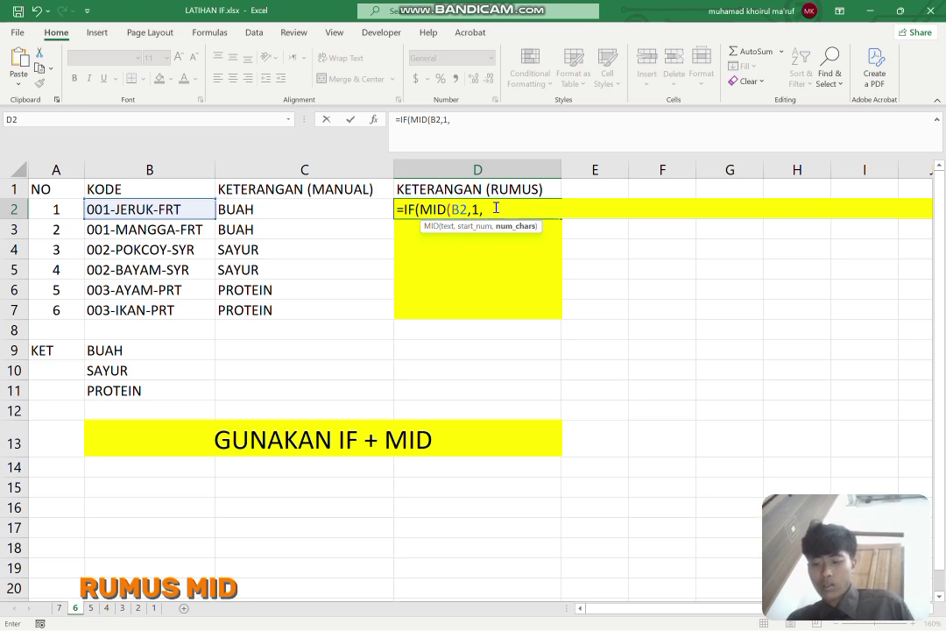
text(3)
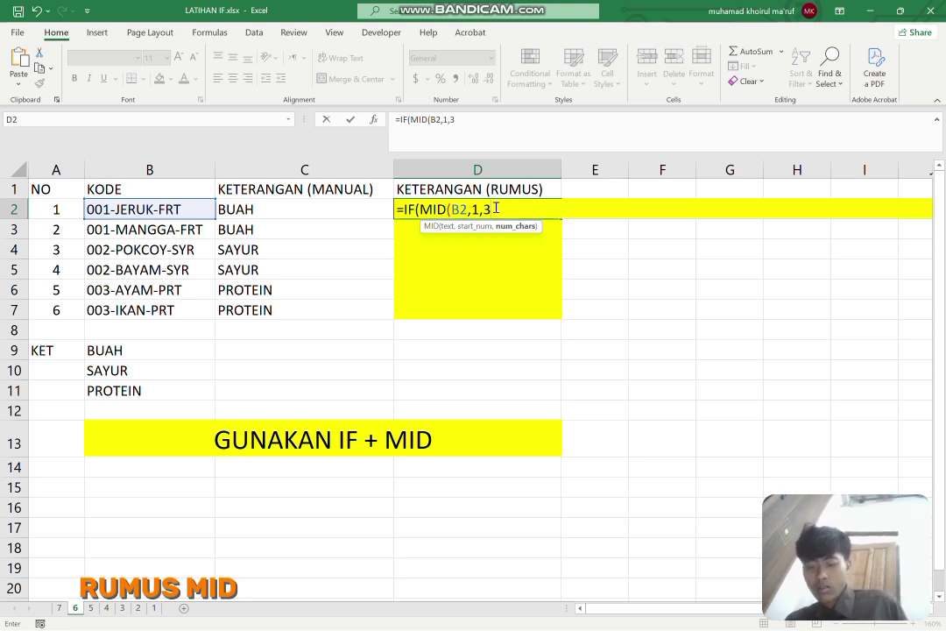
text())
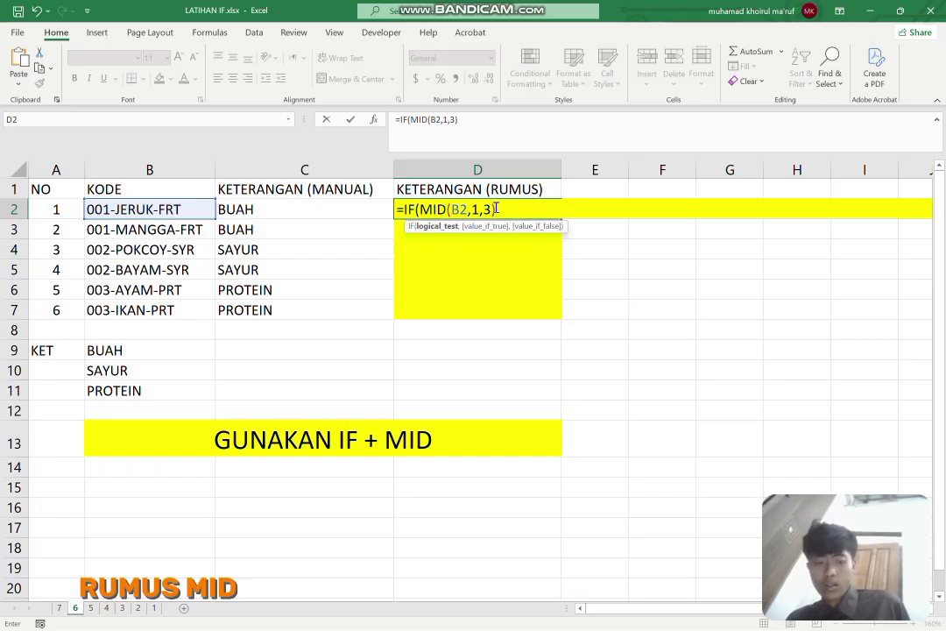
text(=")
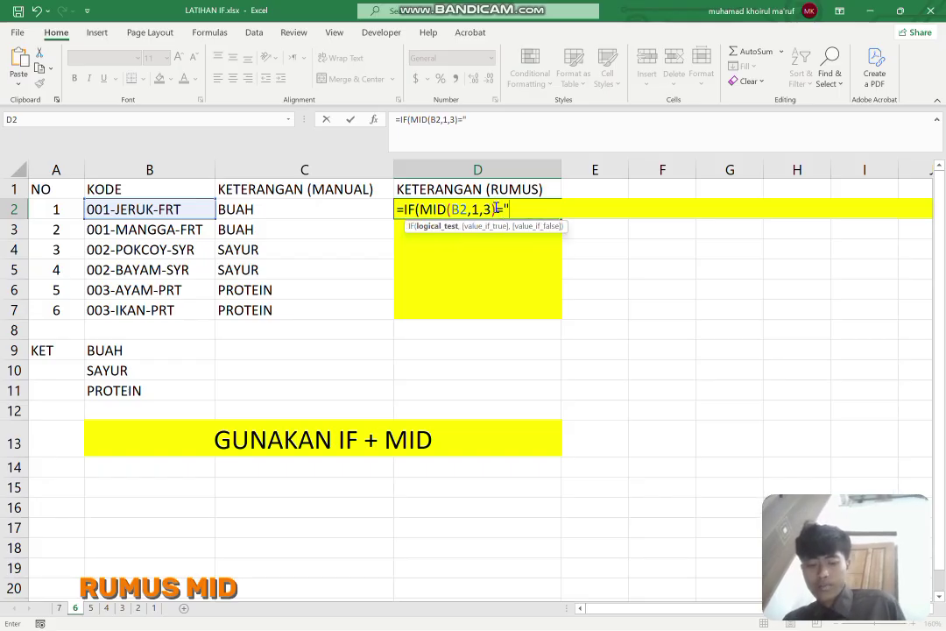
text(001)
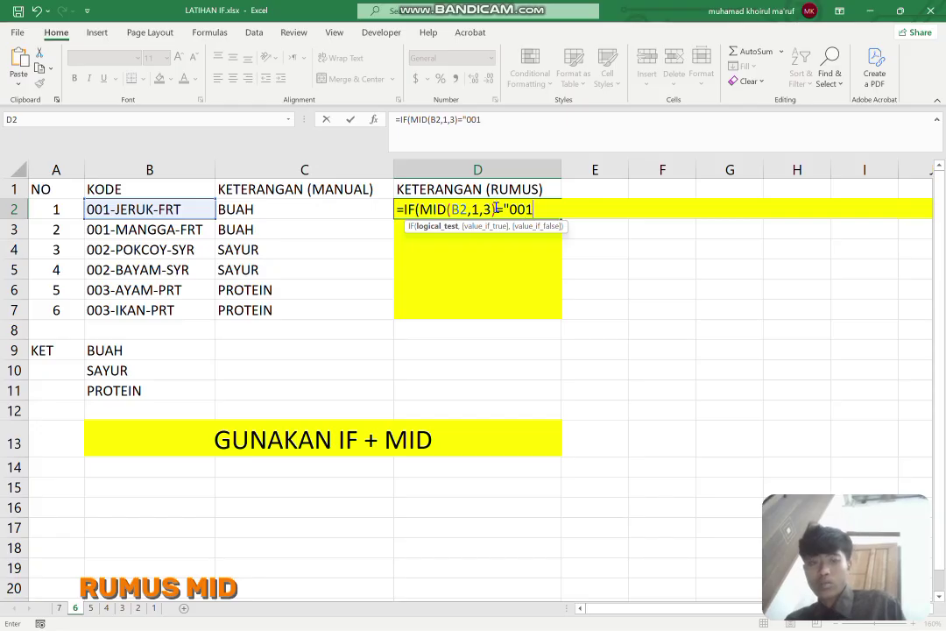
text(","BUAH")
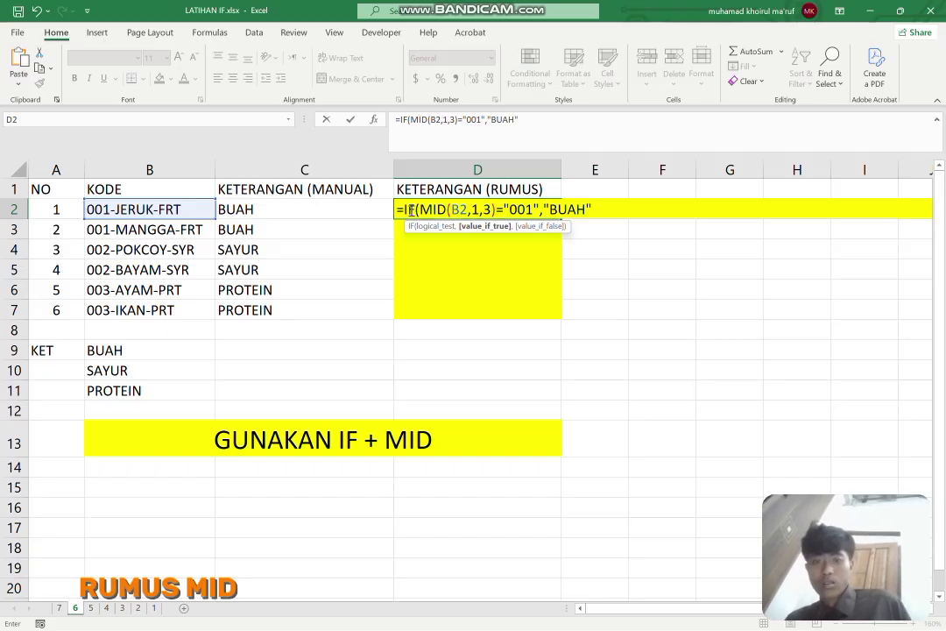
Step: Duplicate the expression IF(MID(B2,1,3)="001","BUAH" within D2's formula as its false value, separated by a comma
drag(406, 211, 593, 214)
key(ctrl+c)
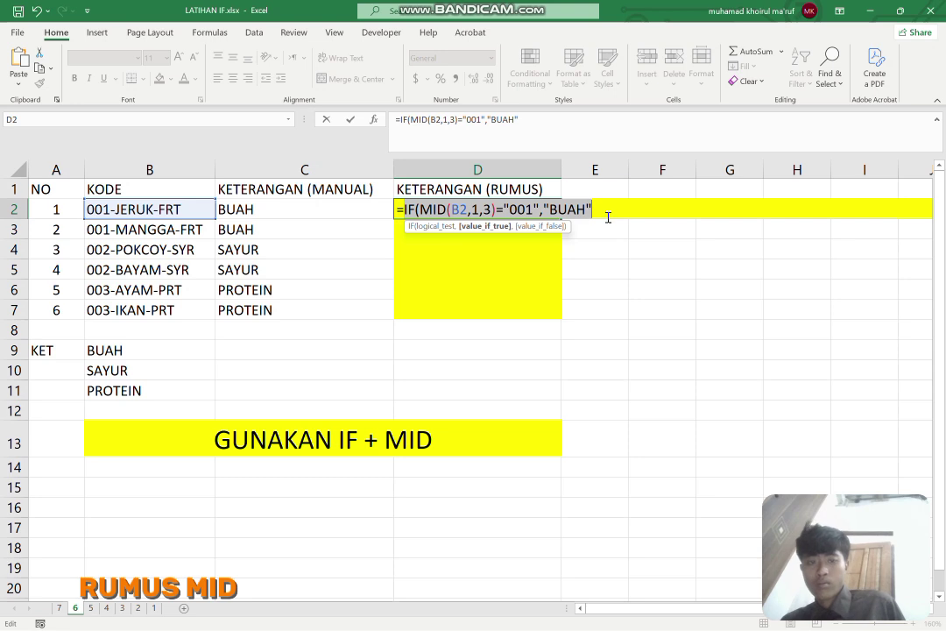
click(608, 217)
text(,)
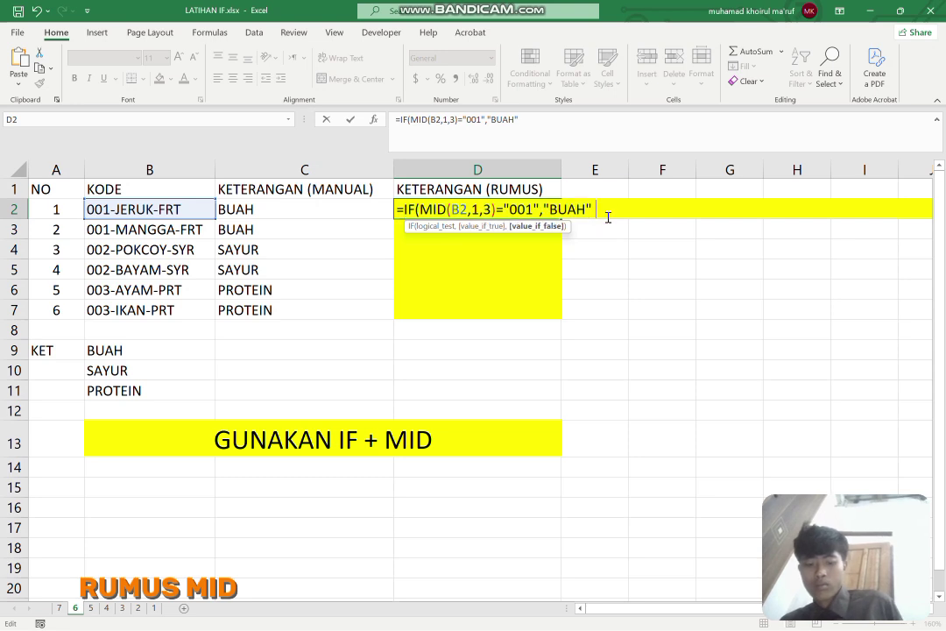
key(ctrl+v)
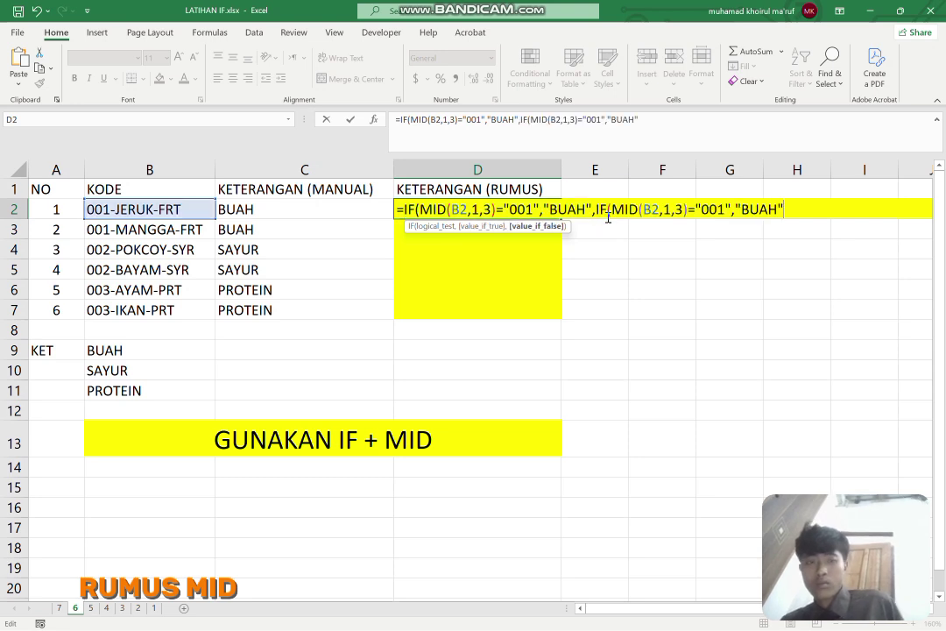
Step: Change the duplicated condition in D2's formula to test for "002" and return "SAYUR"
click(727, 209)
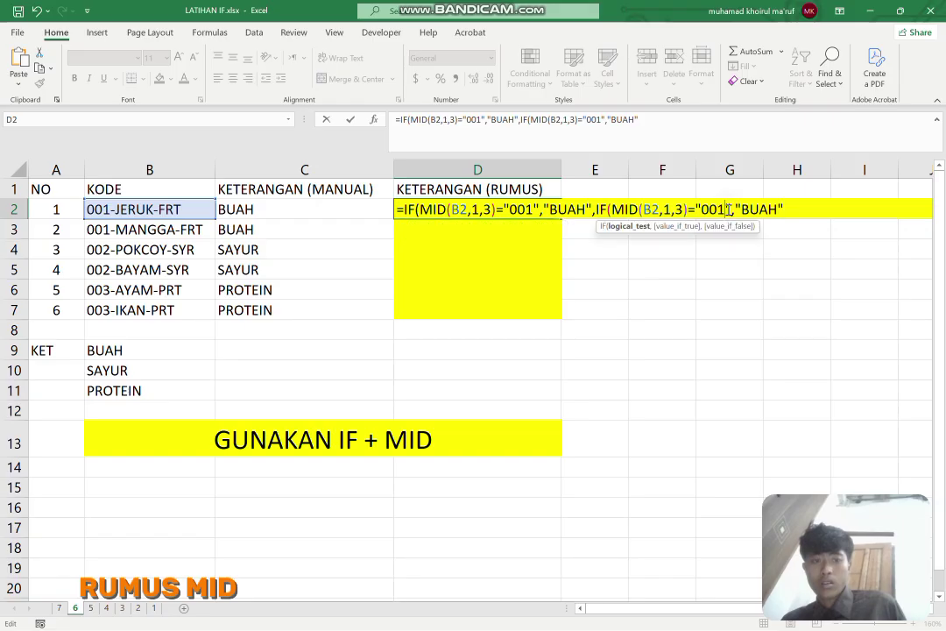
key(BackSpace)
text(2)
click(778, 210)
key(BackSpace)
key(BackSpace)
key(BackSpace)
key(BackSpace)
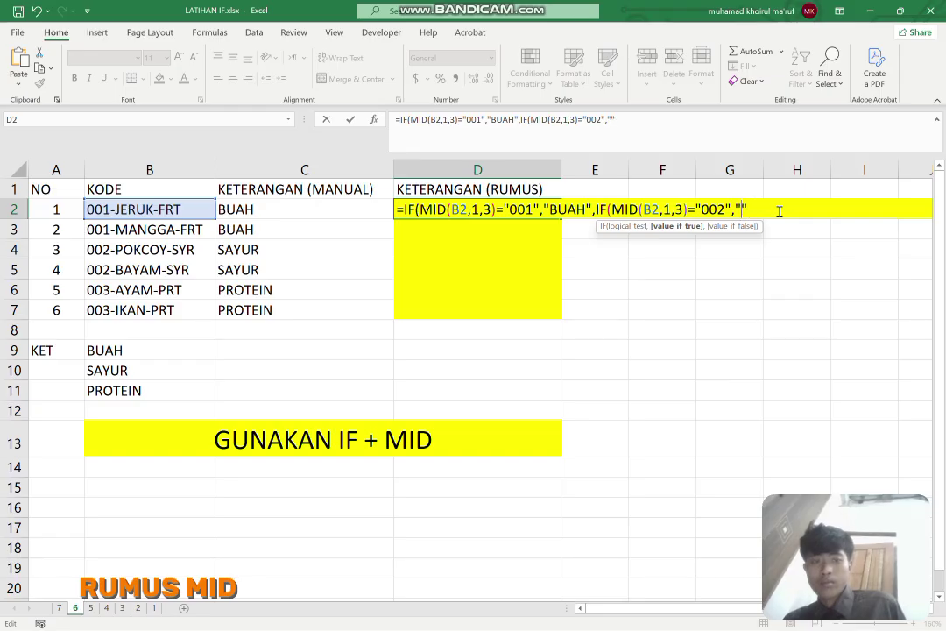
text(SAT)
key(BackSpace)
text(YUR)
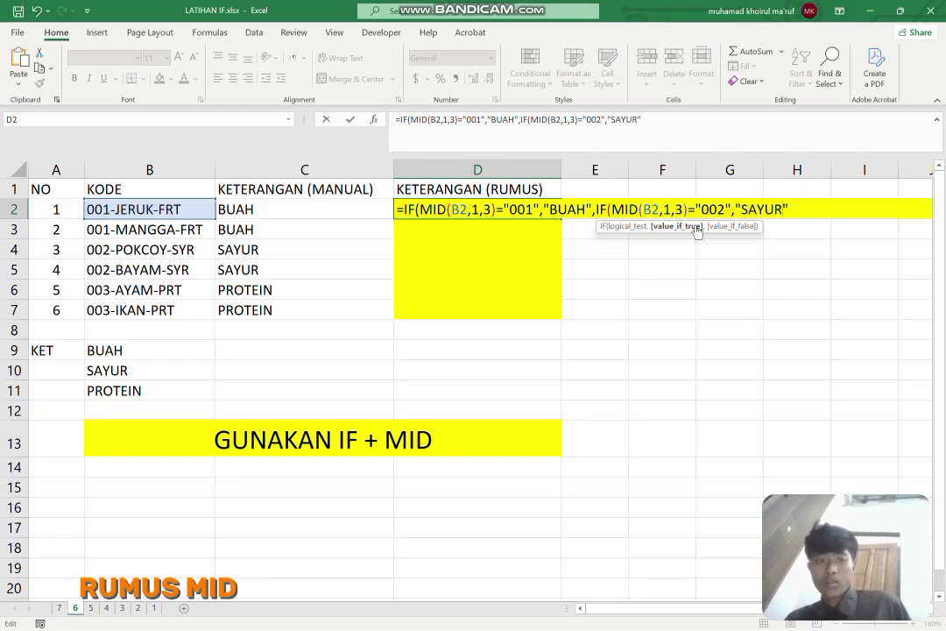
Step: Duplicate the expression IF(MID(B2,1,3)="002","SAYUR" within D2's formula as the second IF's false value, separated by a comma
drag(595, 211, 794, 206)
key(ctrl+c)
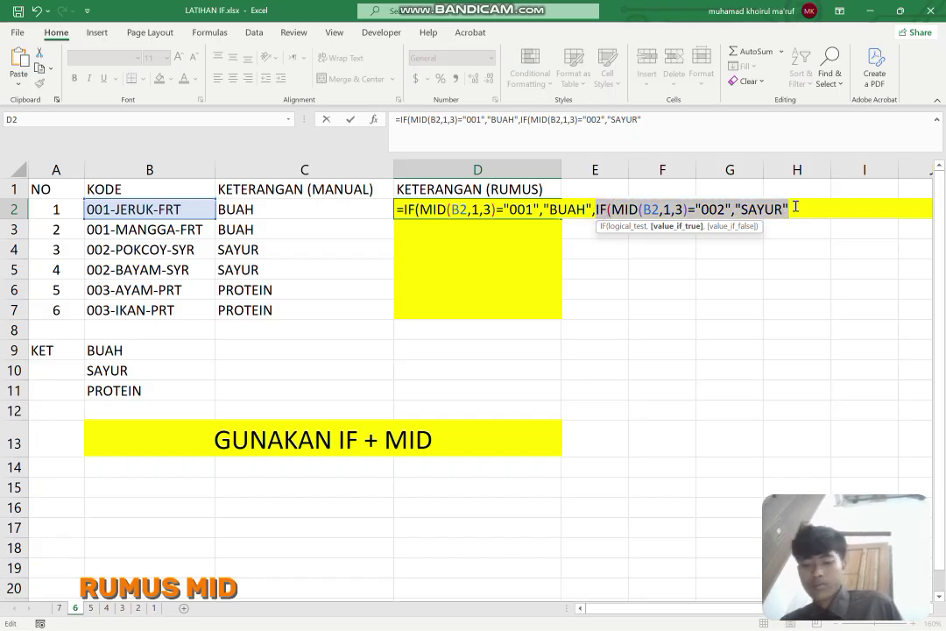
click(795, 208)
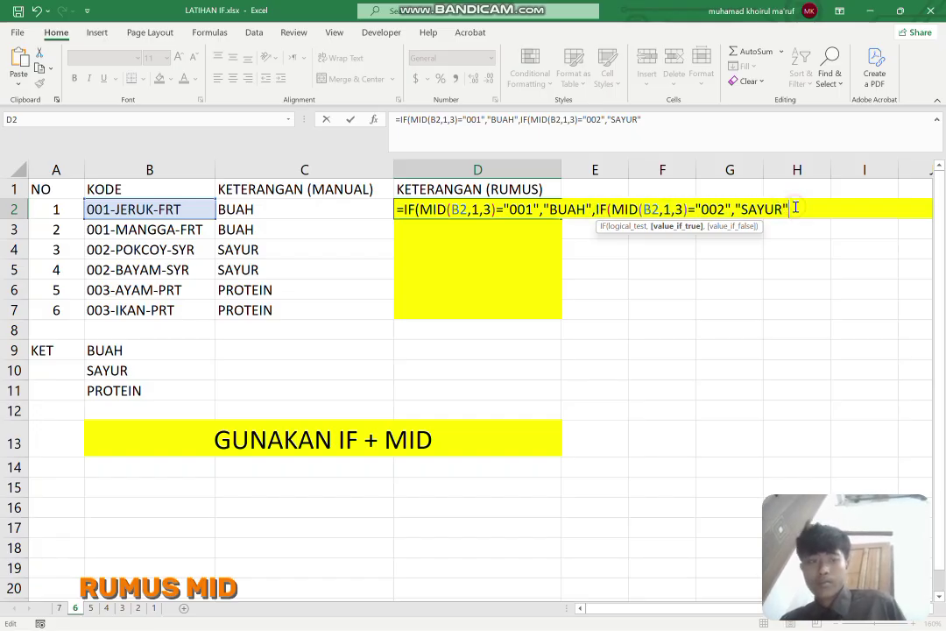
text(,)
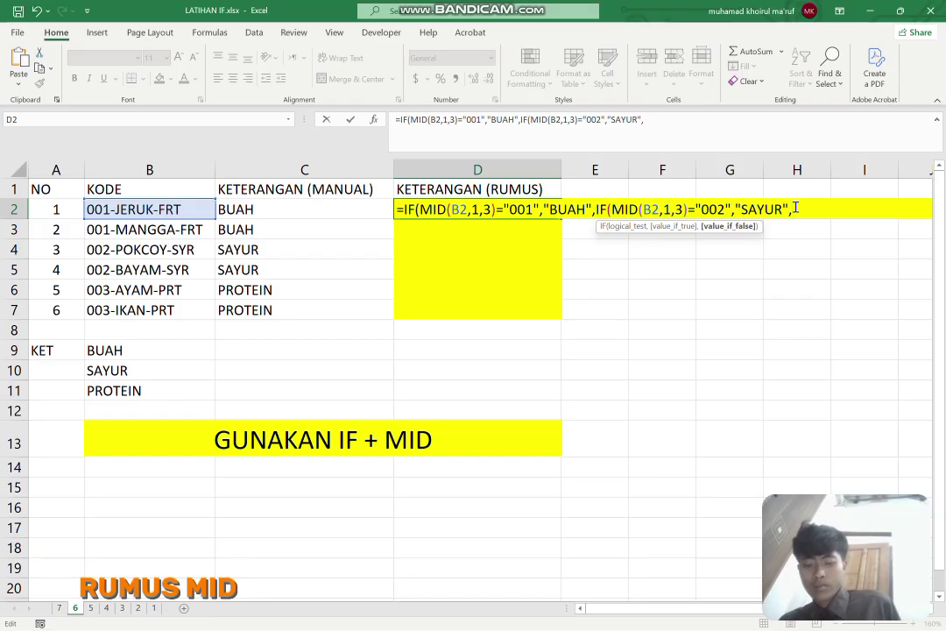
key(ctrl+v)
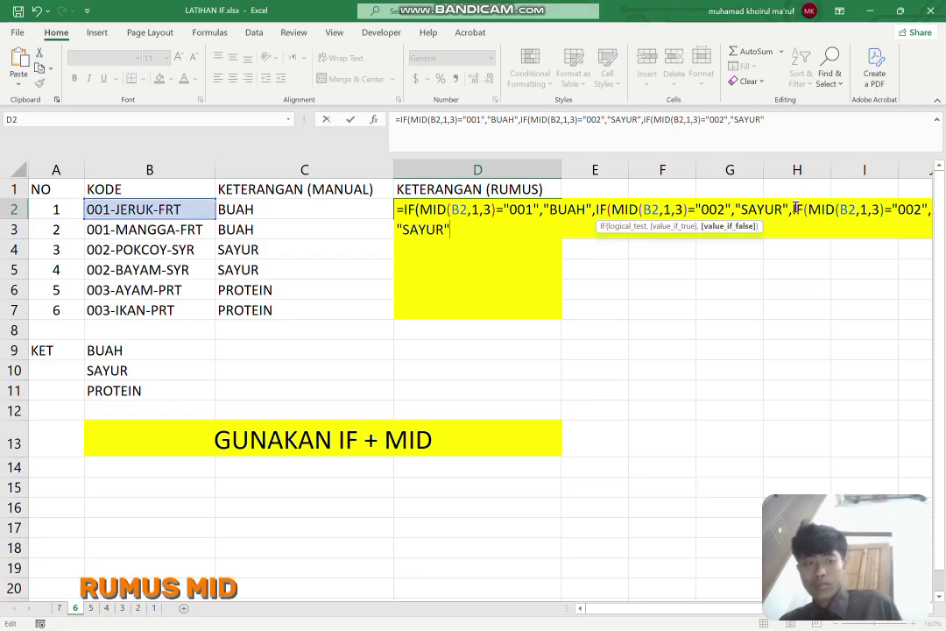
Step: Change the last duplicated condition in D2's formula to test for "003" and return "PROTEIN"
click(921, 207)
key(BackSpace)
text(3)
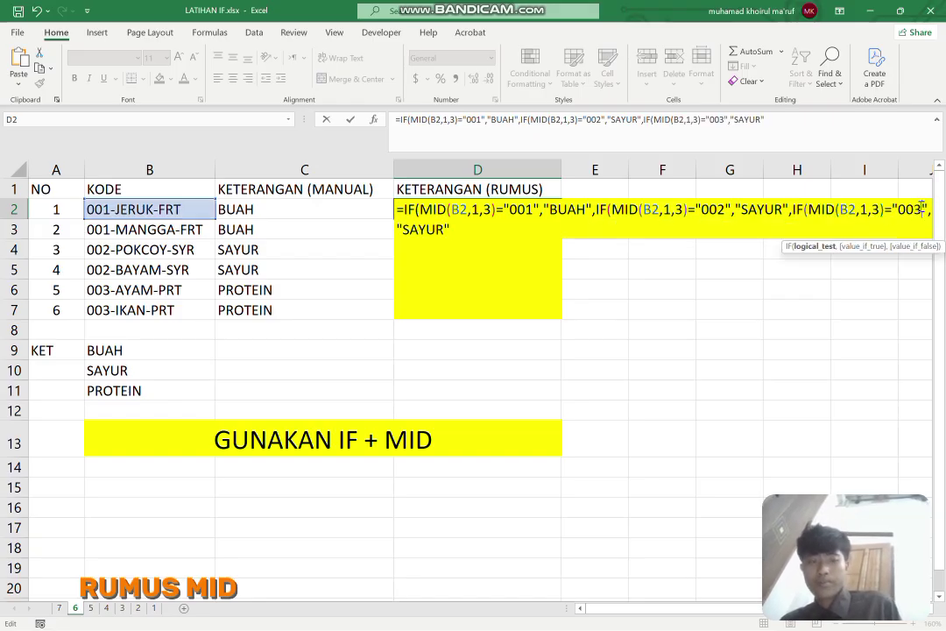
click(444, 229)
key(BackSpace)
key(BackSpace)
key(BackSpace)
key(BackSpace)
key(BackSpace)
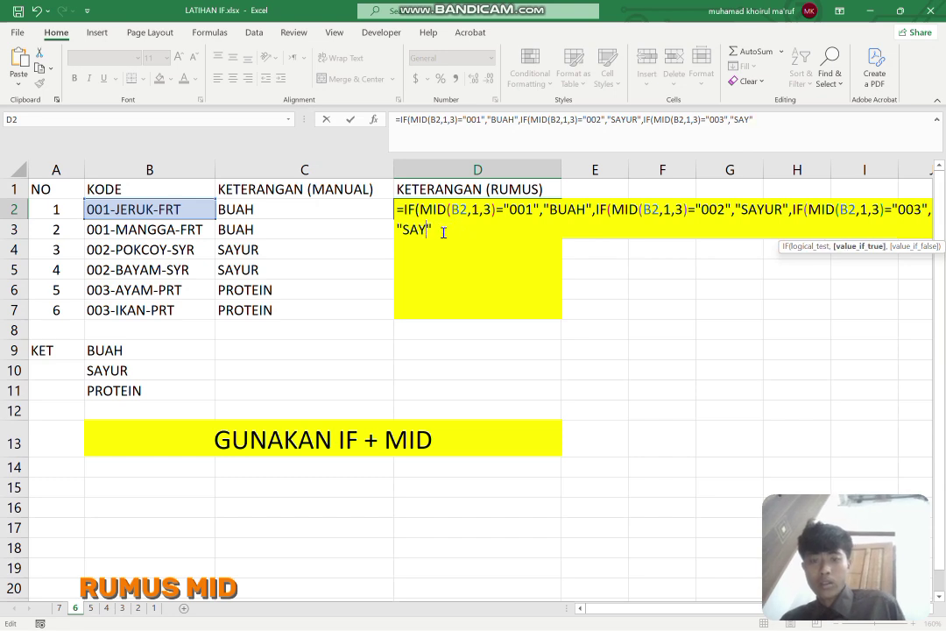
text(P)
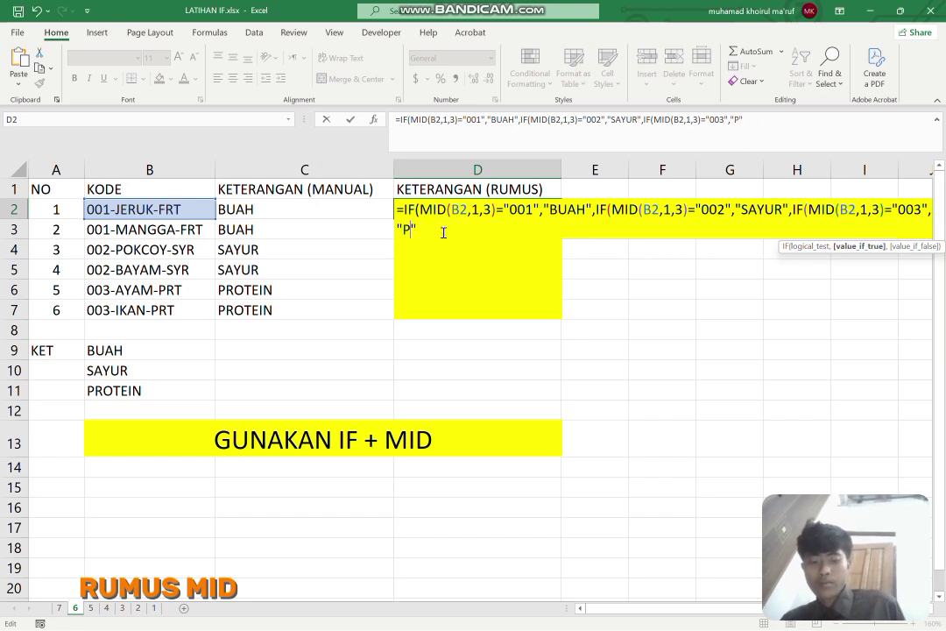
text(ROTE)
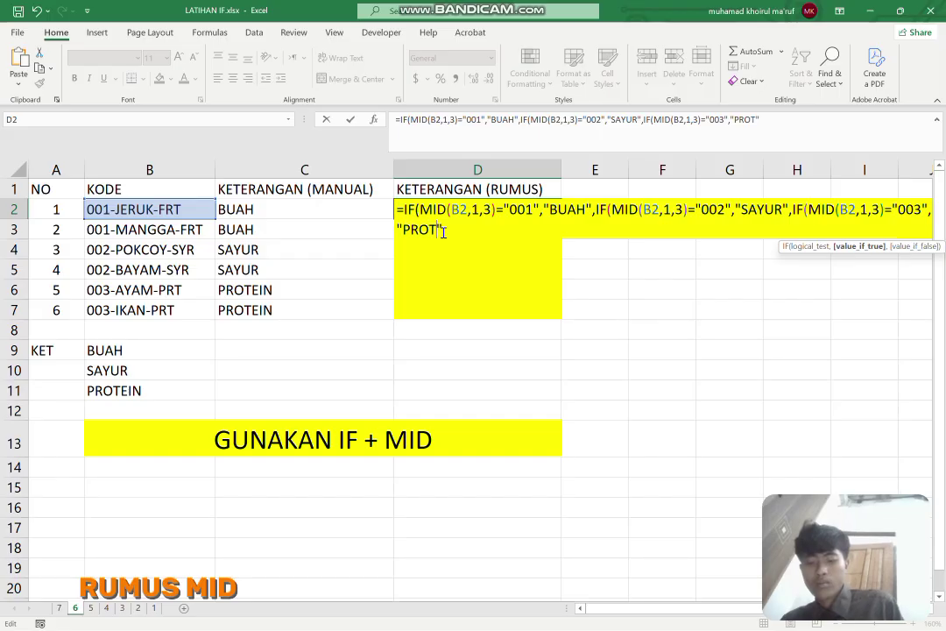
text(IN)
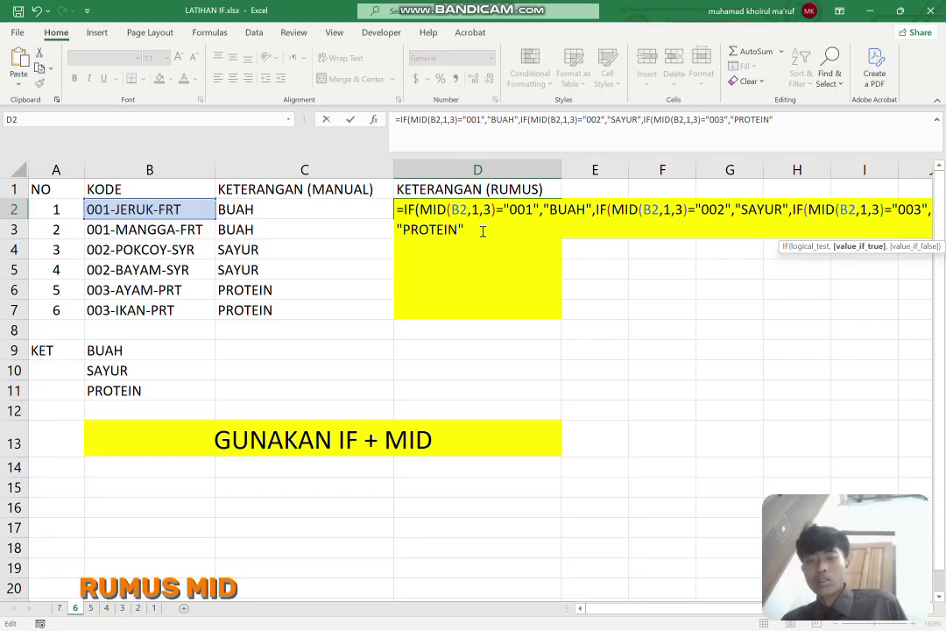
Step: Close all three IF functions in sheet 6's D2, enter the formula, and fill it down to D7
text())))
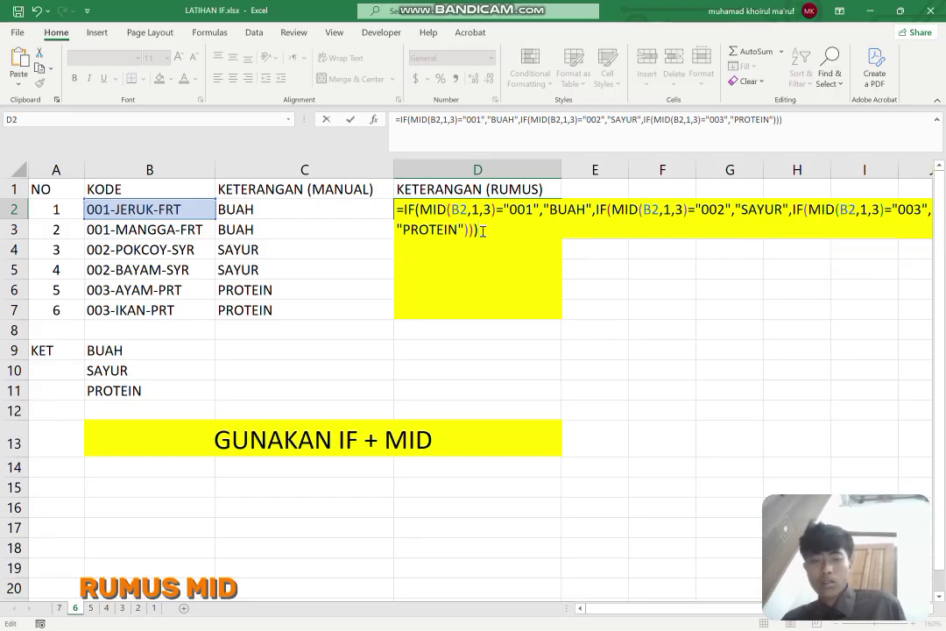
key(Return)
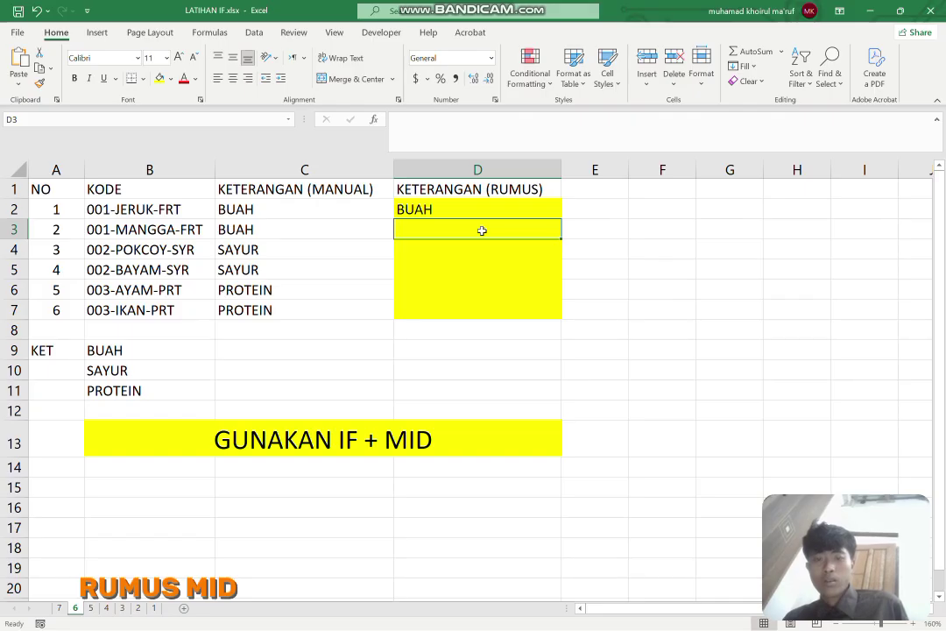
click(482, 210)
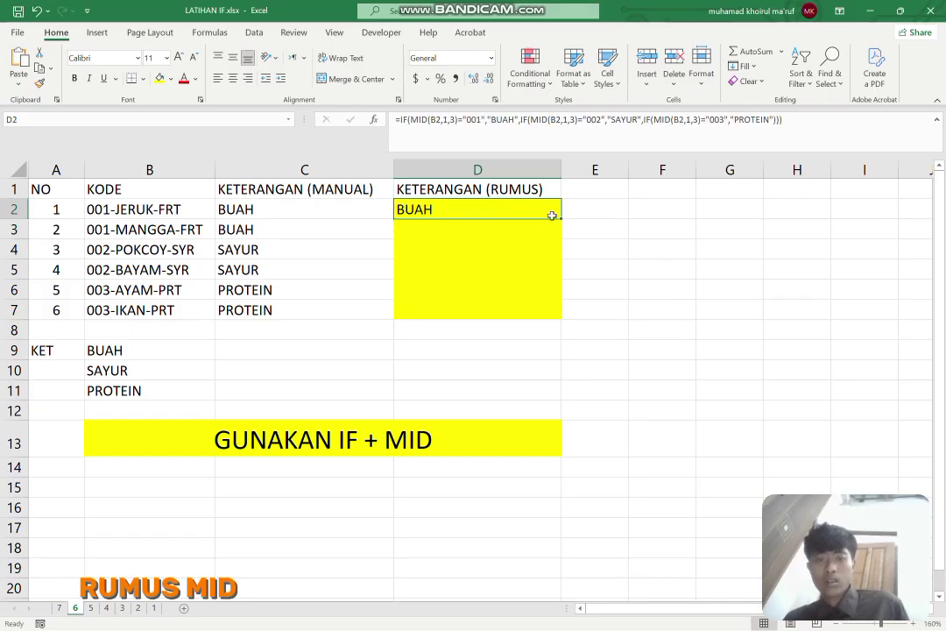
drag(558, 216, 561, 320)
mouse_move(606, 629)
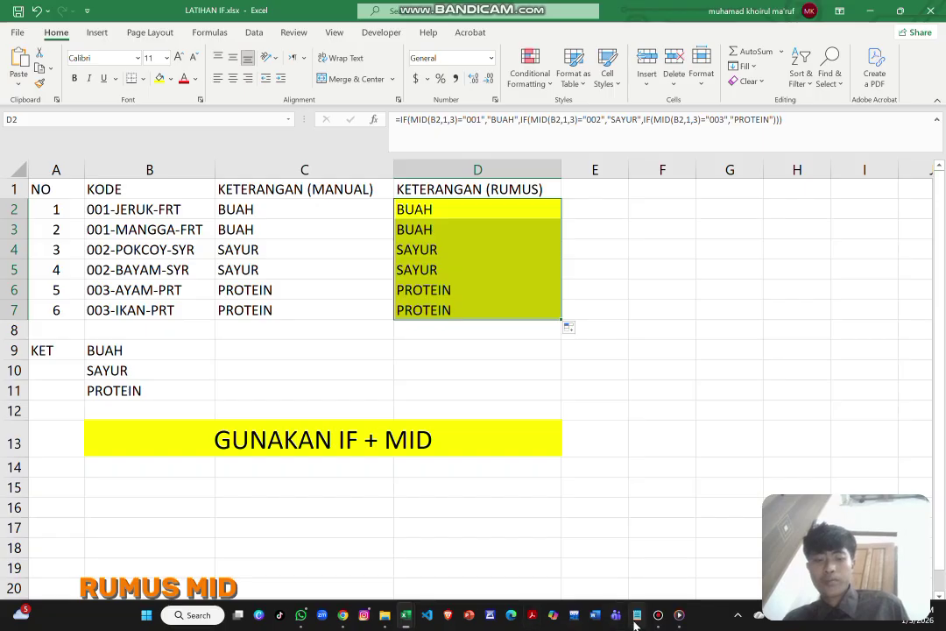
click(661, 620)
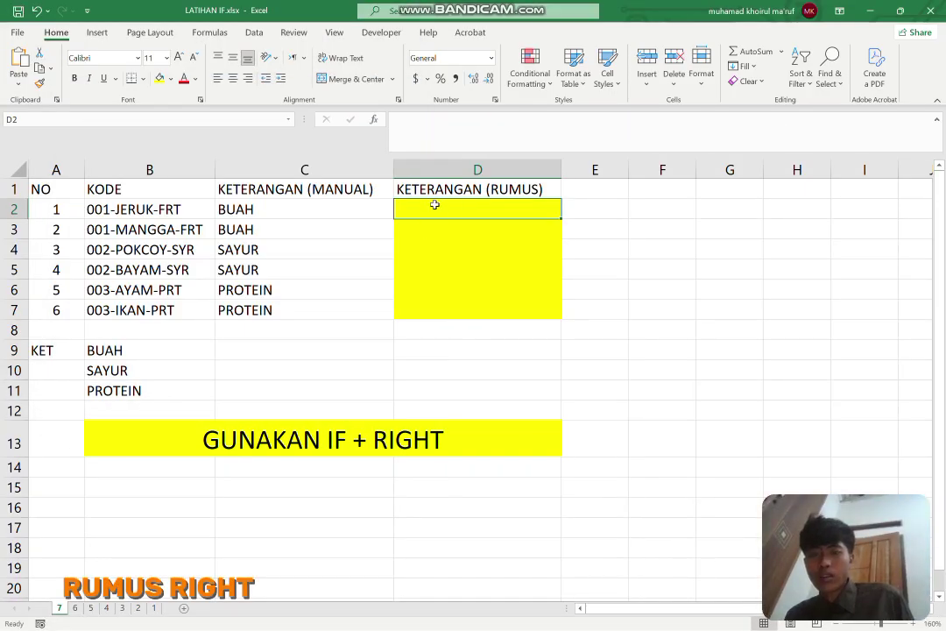
Step: Start the KETERANGAN (RUMUS) formula in D2 of sheet 7 with =IF(RIGHT(B2,3)=, keeping it open
text(=IG)
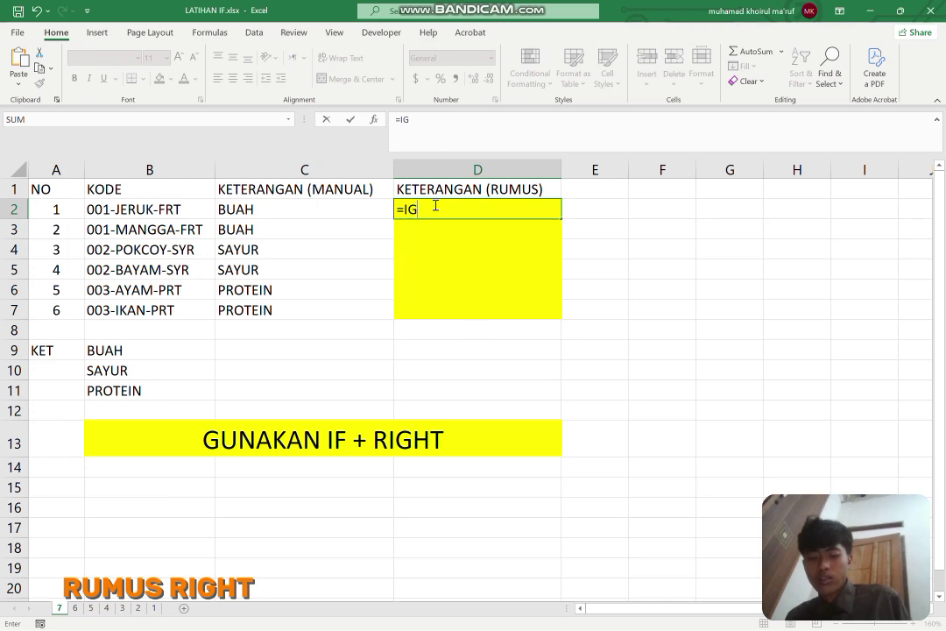
key(BackSpace)
text(F)
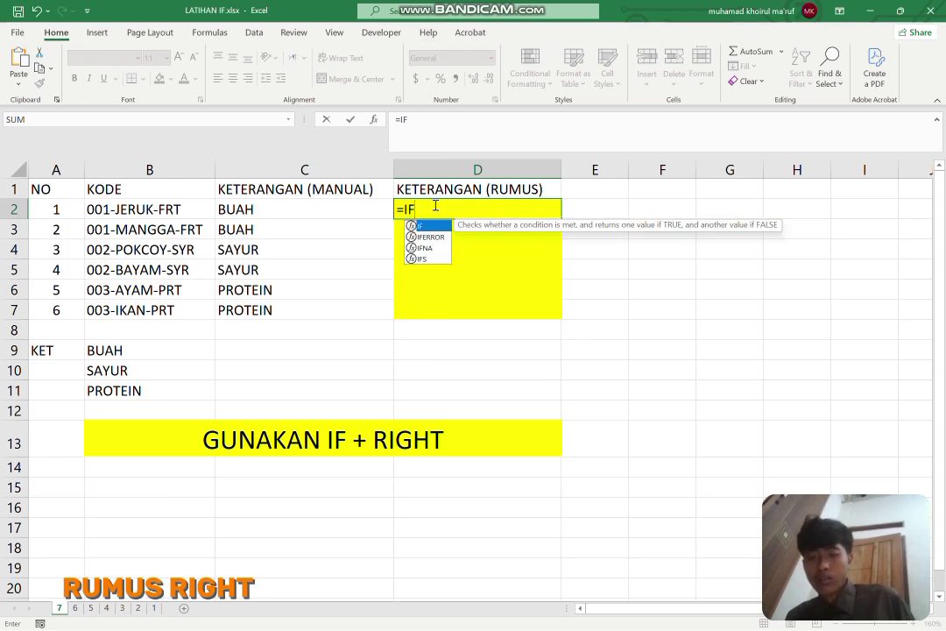
double_click(426, 227)
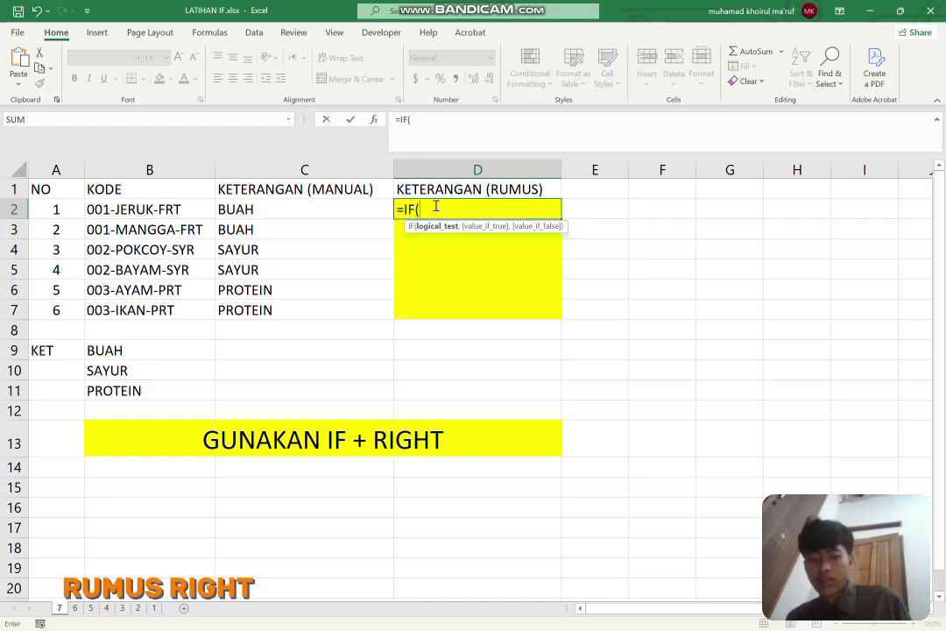
text(IG)
key(BackSpace)
key(BackSpace)
text(RI)
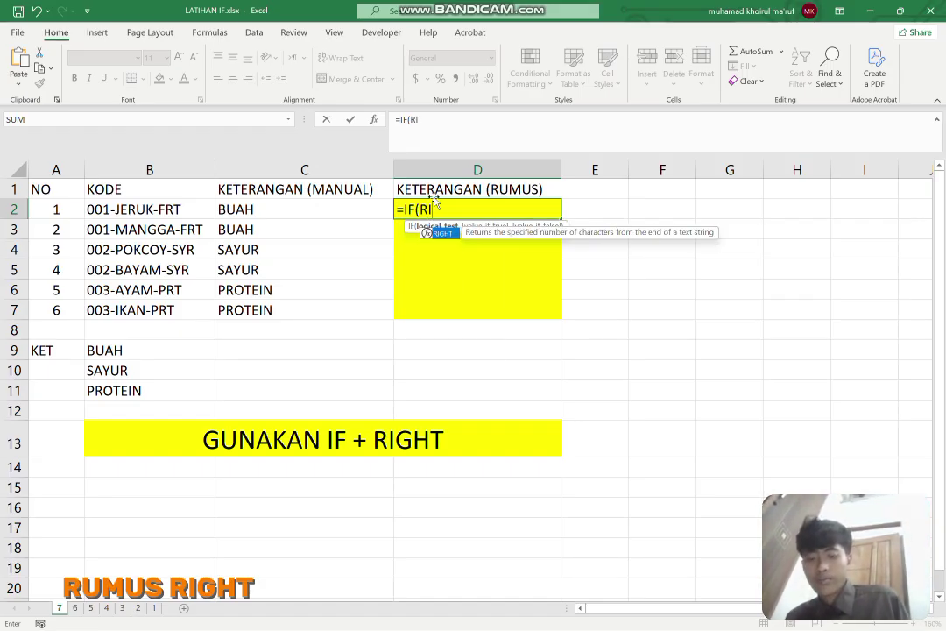
key(Tab)
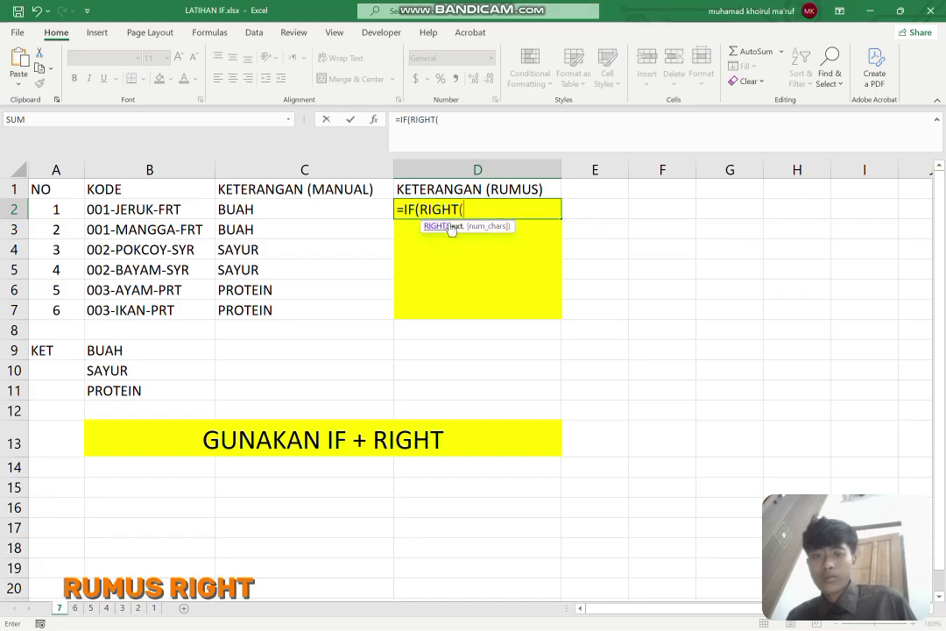
click(131, 209)
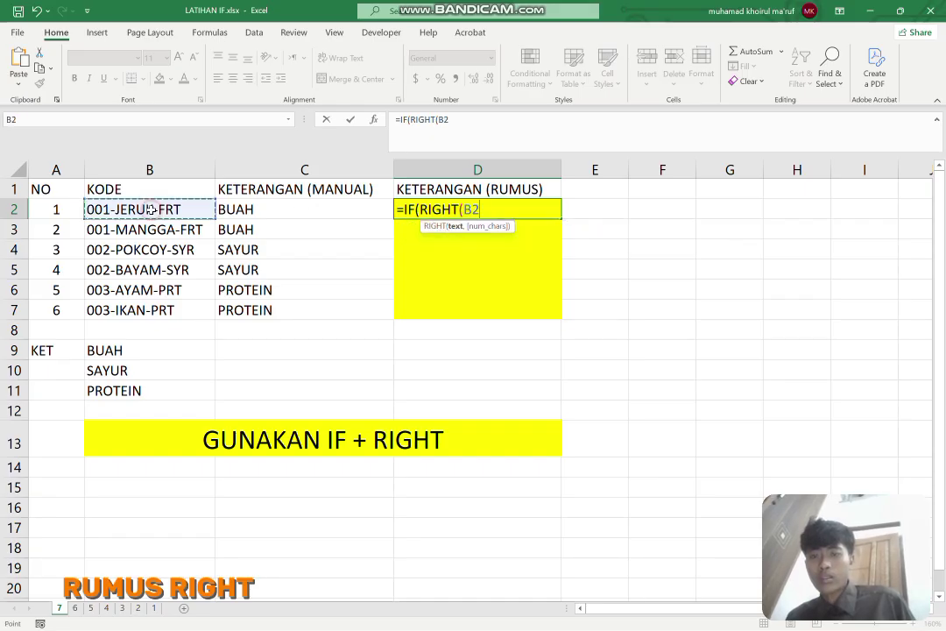
text(,)
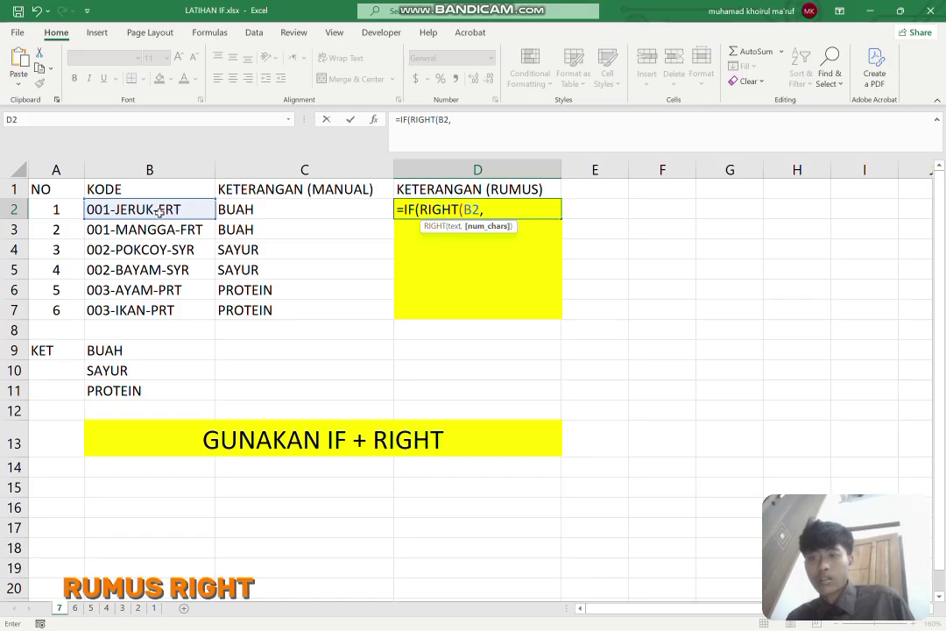
text(3)
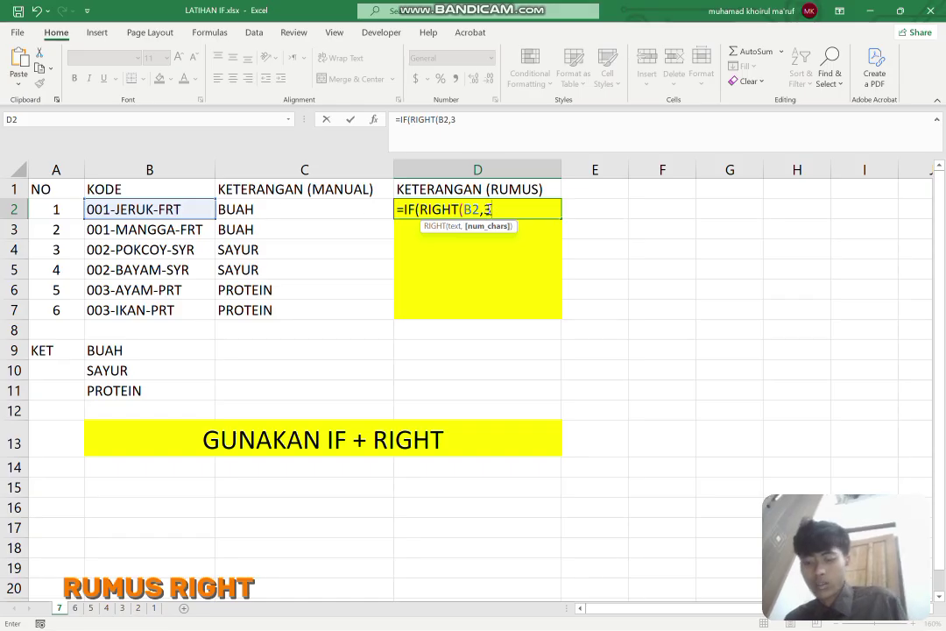
text()=)
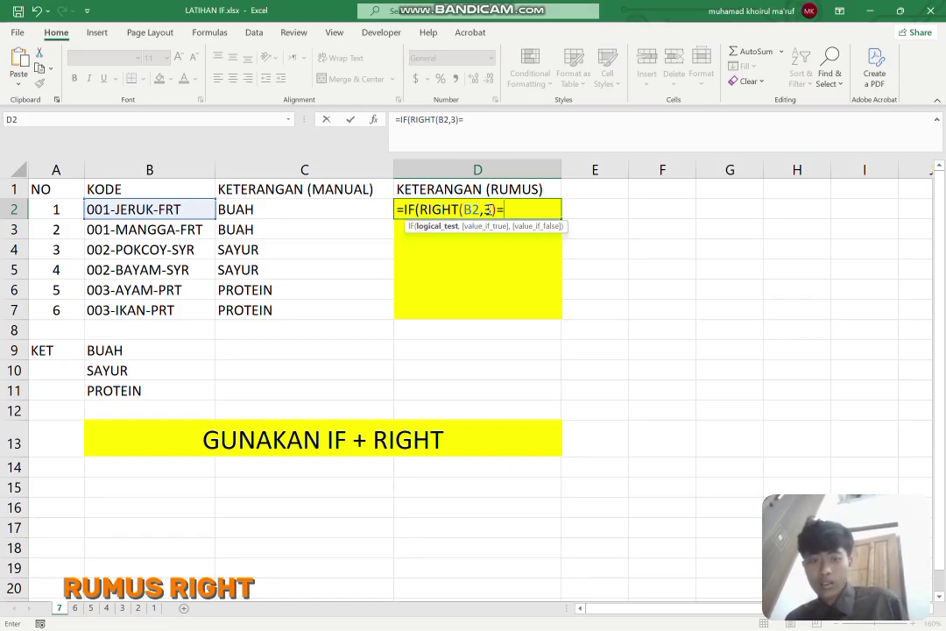
Step: Complete the first condition in D2 by comparing with "FRT" and returning "BUAH", followed by a comma for the false value
text("FRT)
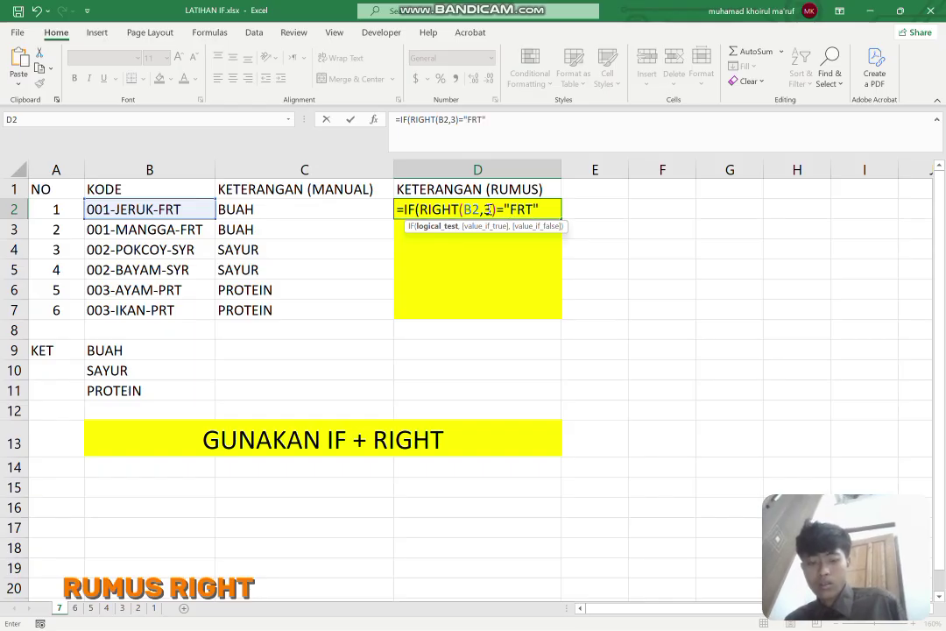
text(",B)
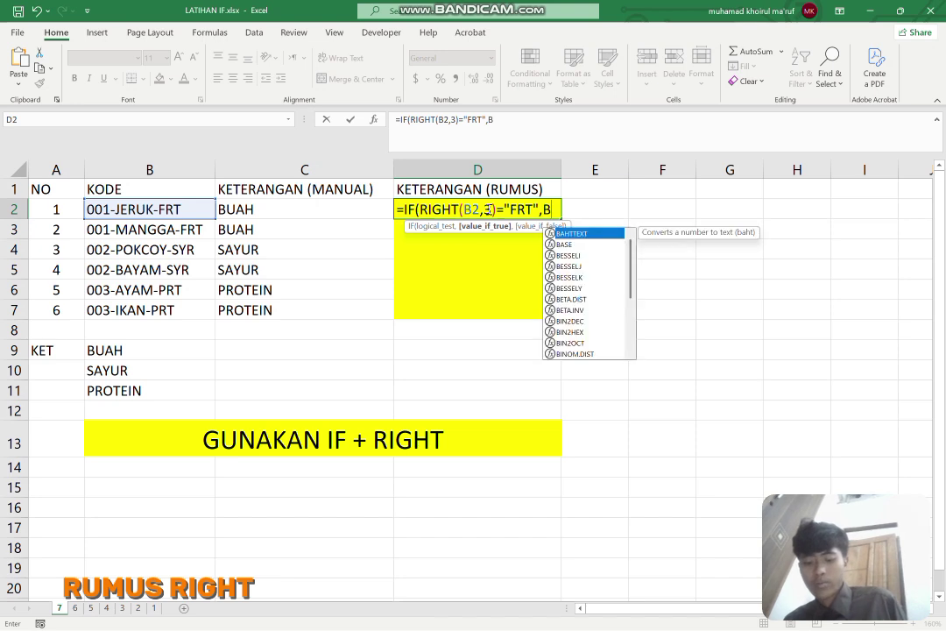
key(BackSpace)
text(")
text(BU)
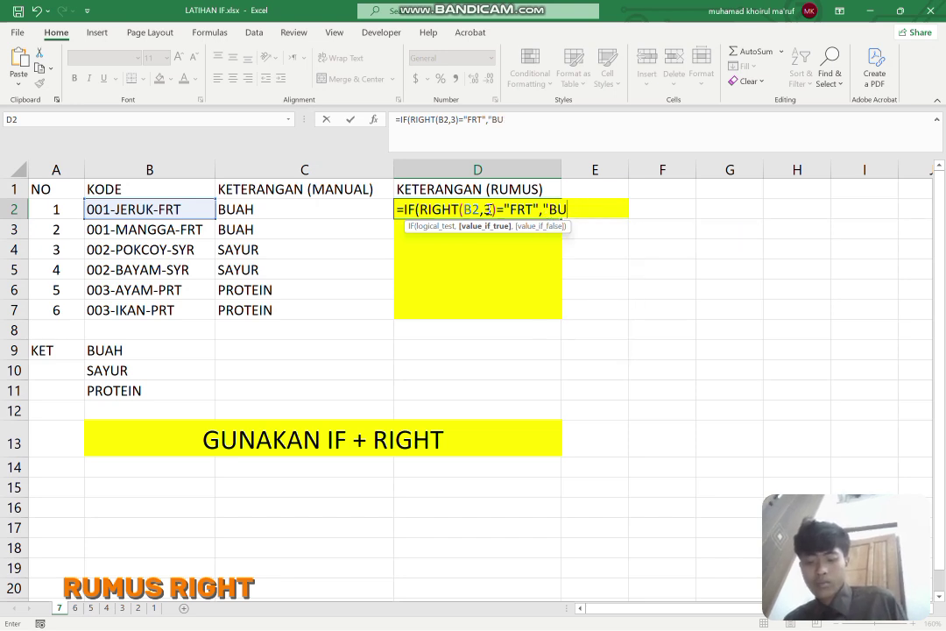
text(AH",)
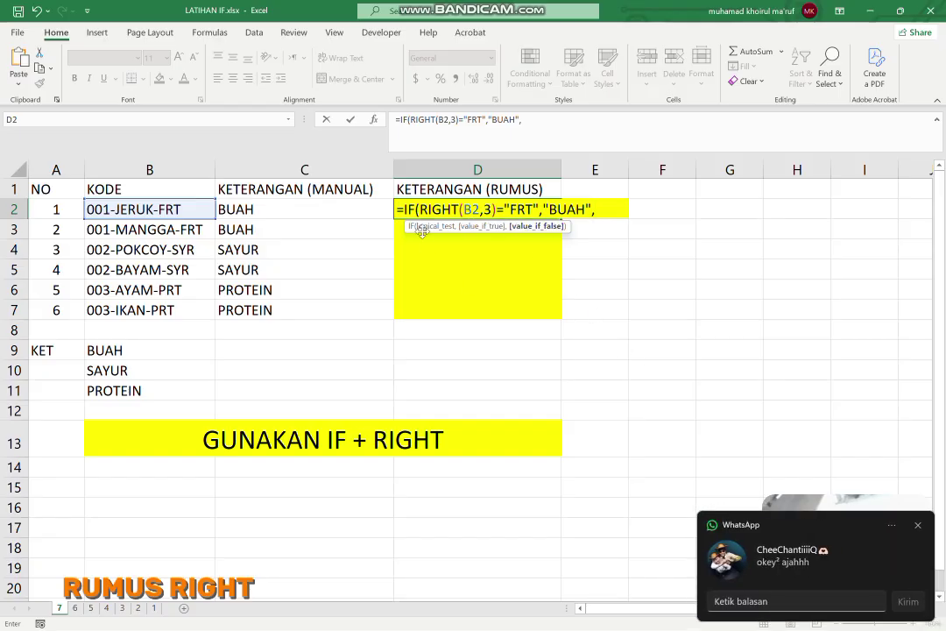
Step: Duplicate the expression IF(RIGHT(B2,3)="FRT","BUAH" within D2's formula as its false value
drag(404, 207, 590, 224)
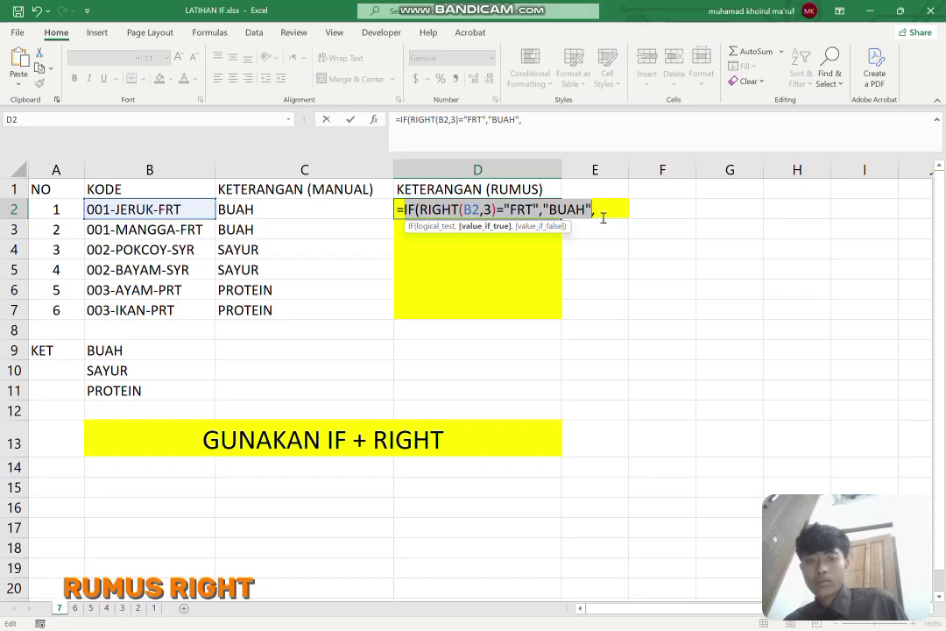
click(603, 218)
key(ctrl+v)
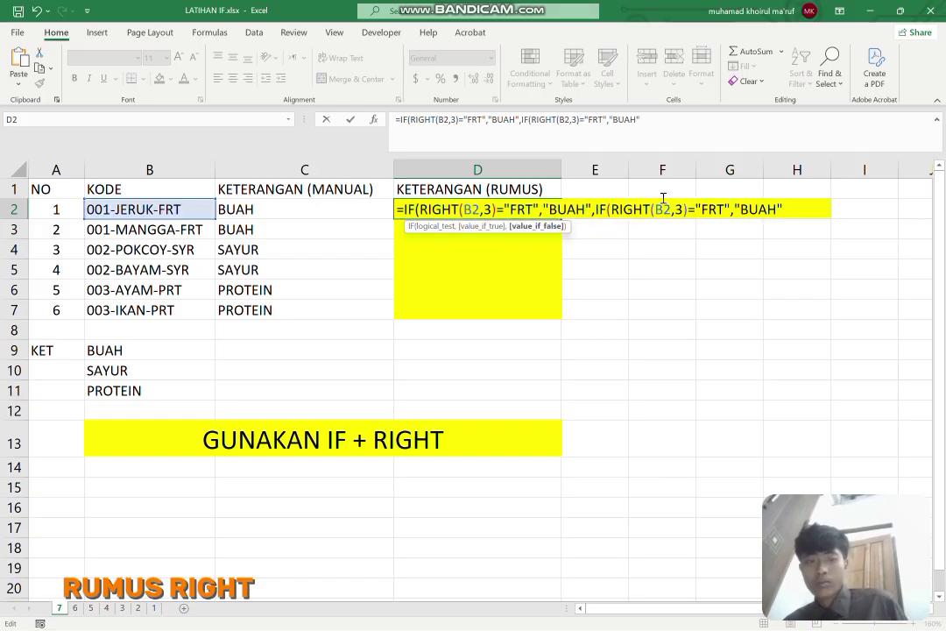
Step: Change the duplicated RIGHT condition in D2's formula to test for "SYR" and return "SAYUR", ending with a comma
click(725, 213)
key(BackSpace)
key(BackSpace)
key(BackSpace)
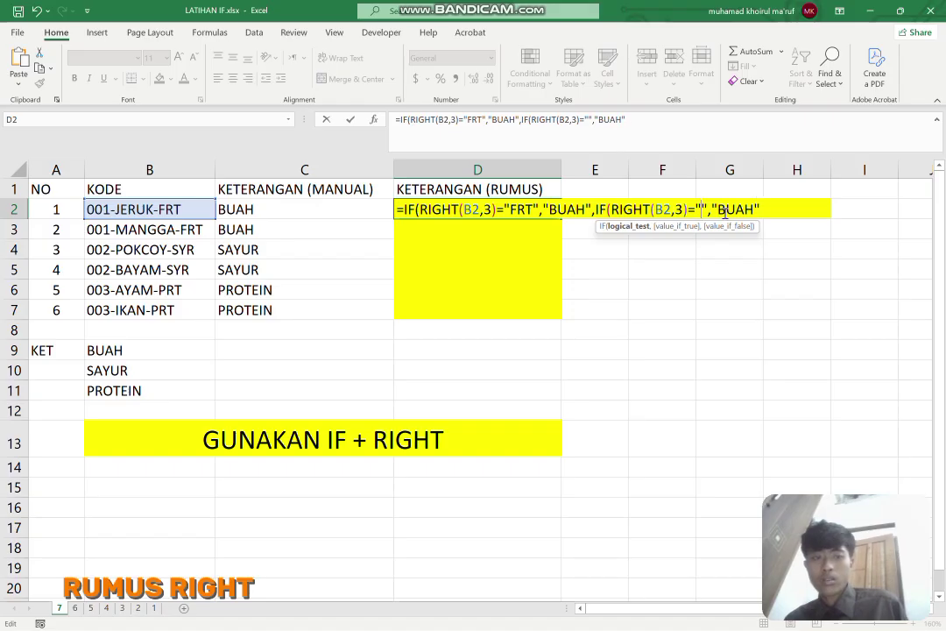
text(SYR)
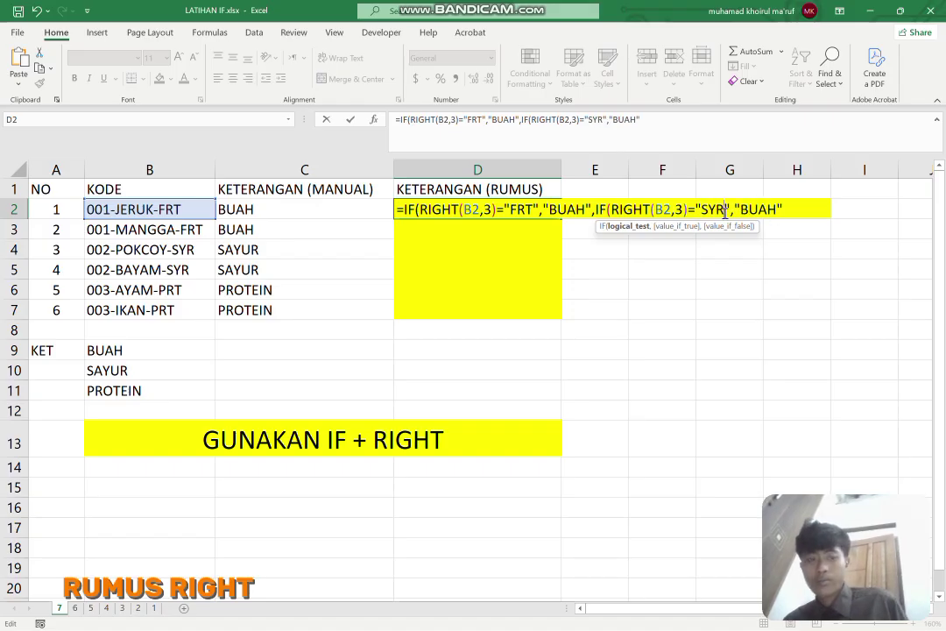
click(776, 208)
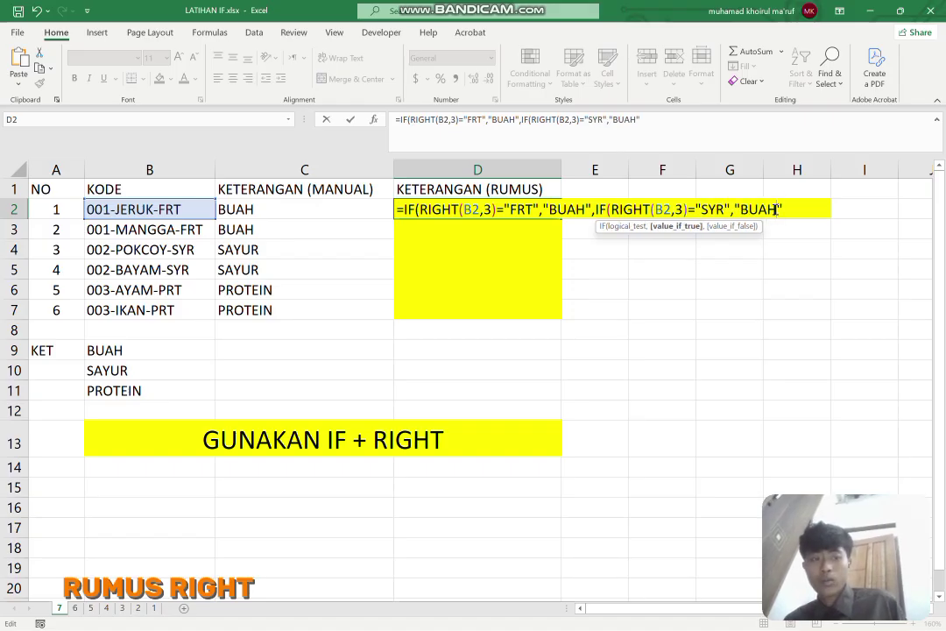
key(BackSpace)
key(BackSpace)
key(BackSpace)
key(BackSpace)
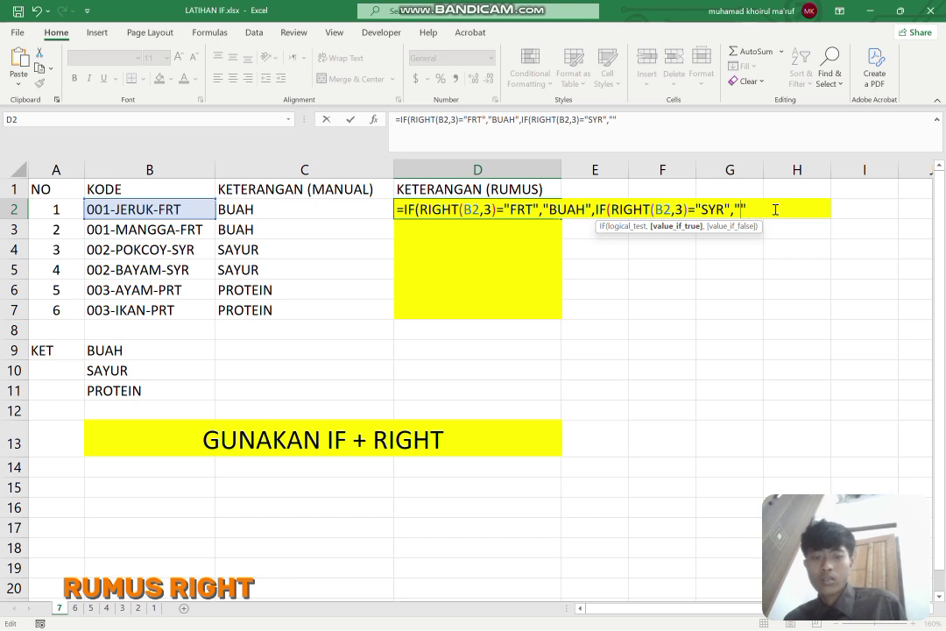
text(SAYUR")
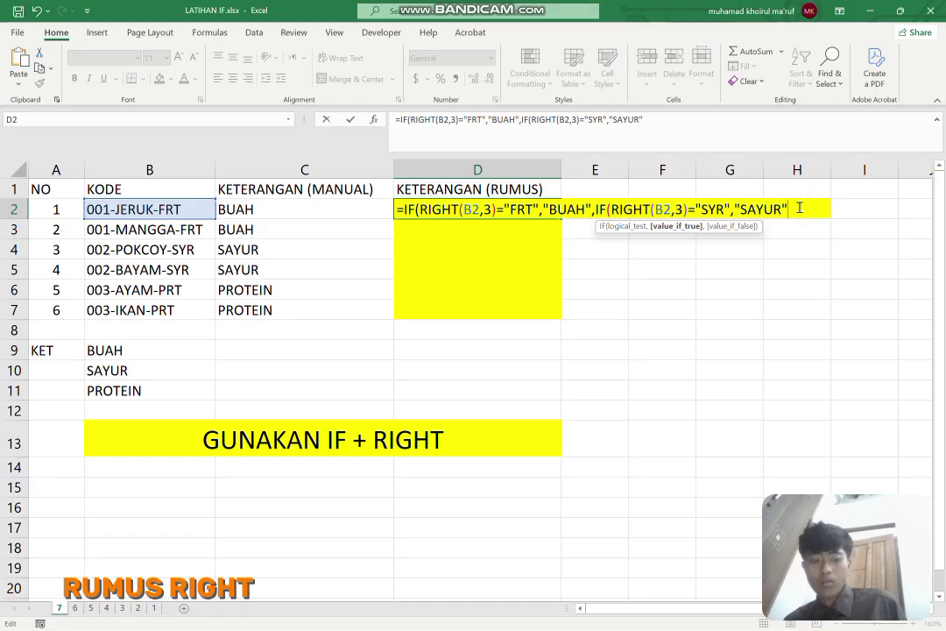
text(,)
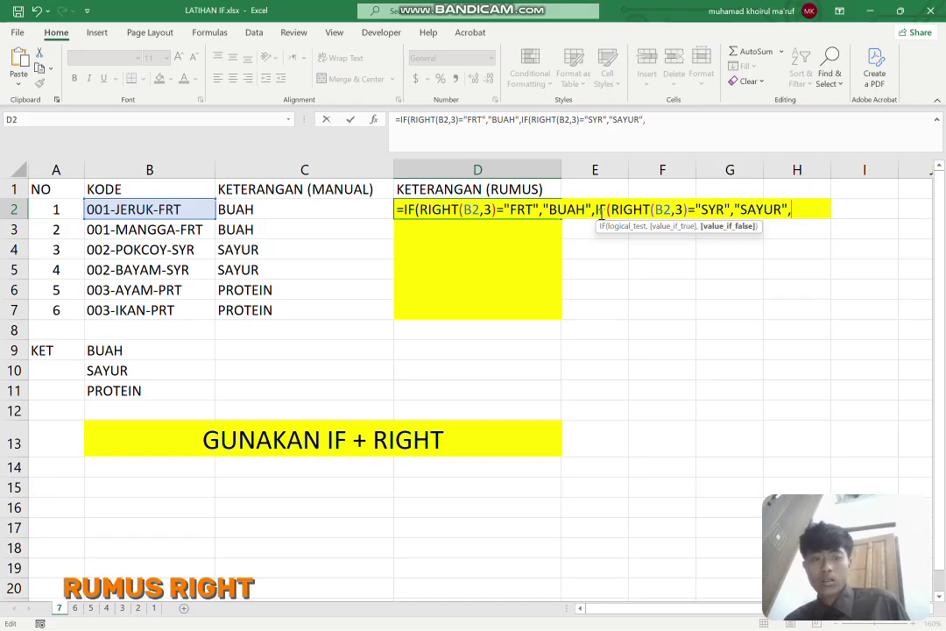
Step: Duplicate the expression IF(RIGHT(B2,3)="SYR","SAYUR" at the end of D2's formula as the second IF's false value
drag(596, 210, 787, 220)
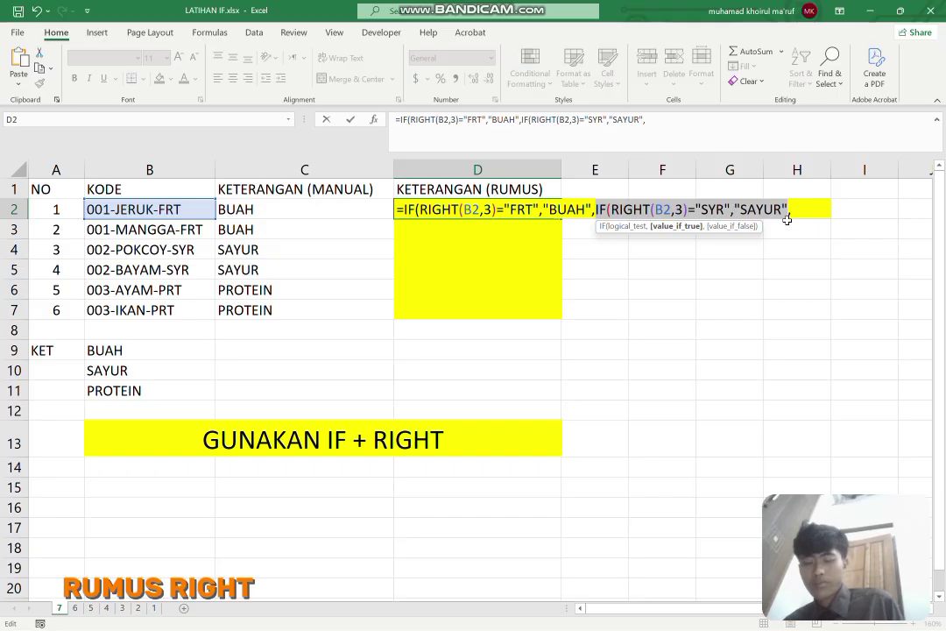
click(788, 224)
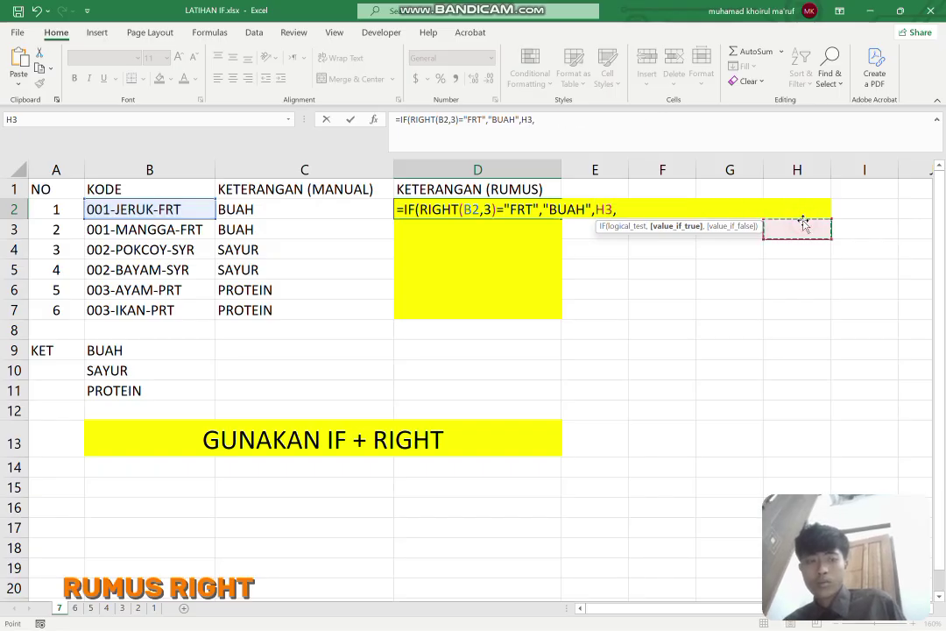
click(741, 209)
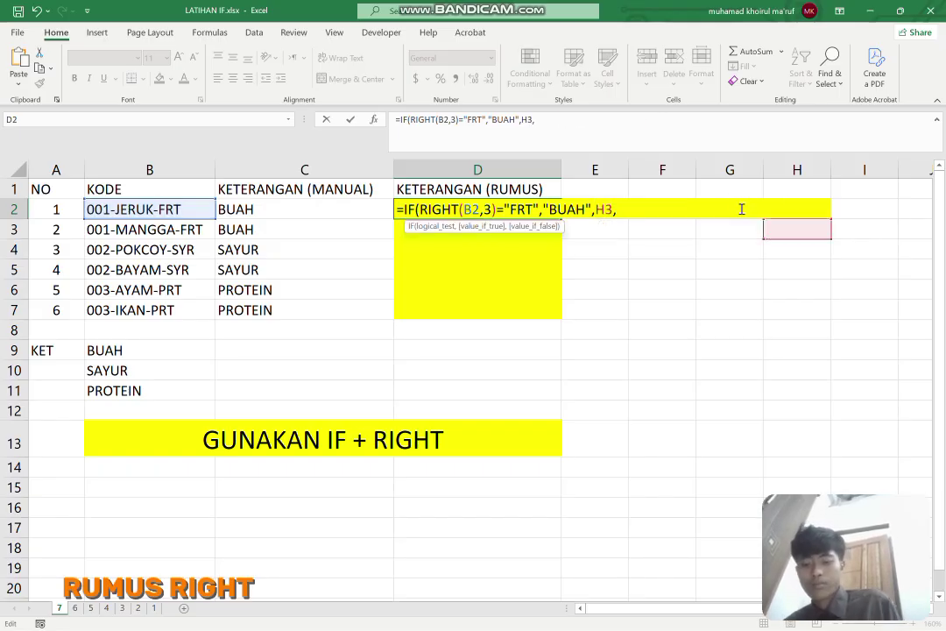
key(ctrl+z)
key(ctrl+c)
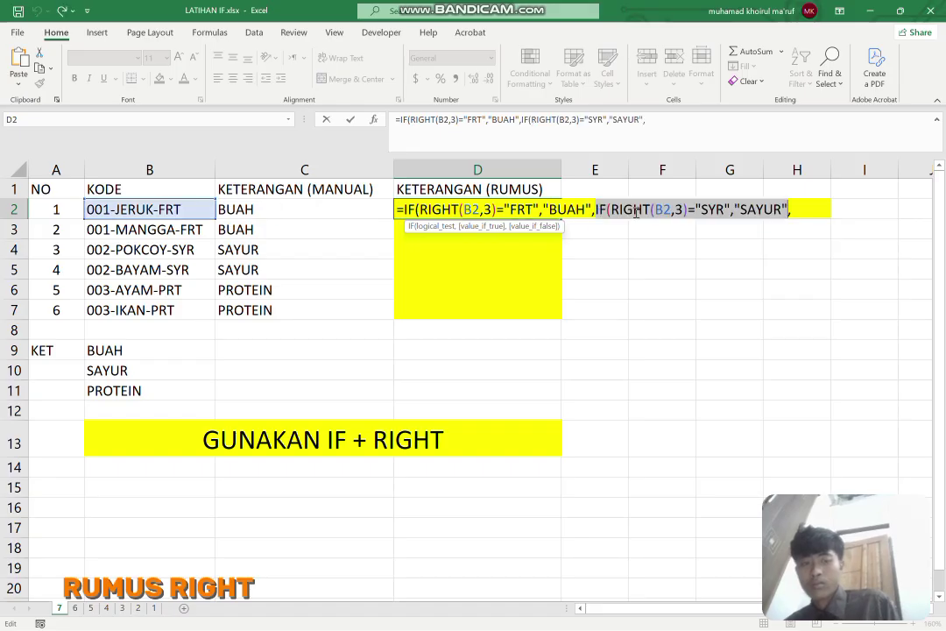
click(804, 212)
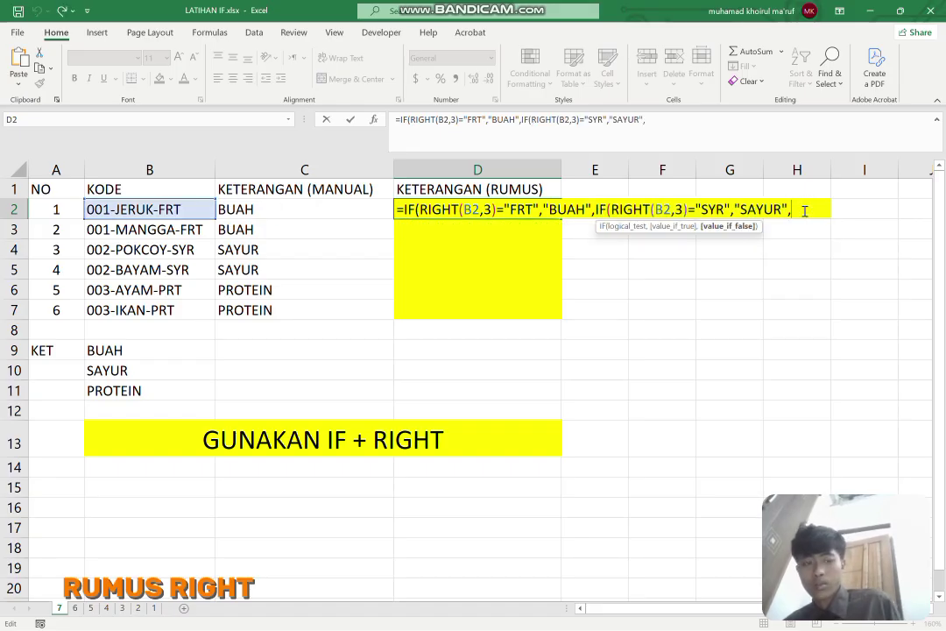
key(ctrl+v)
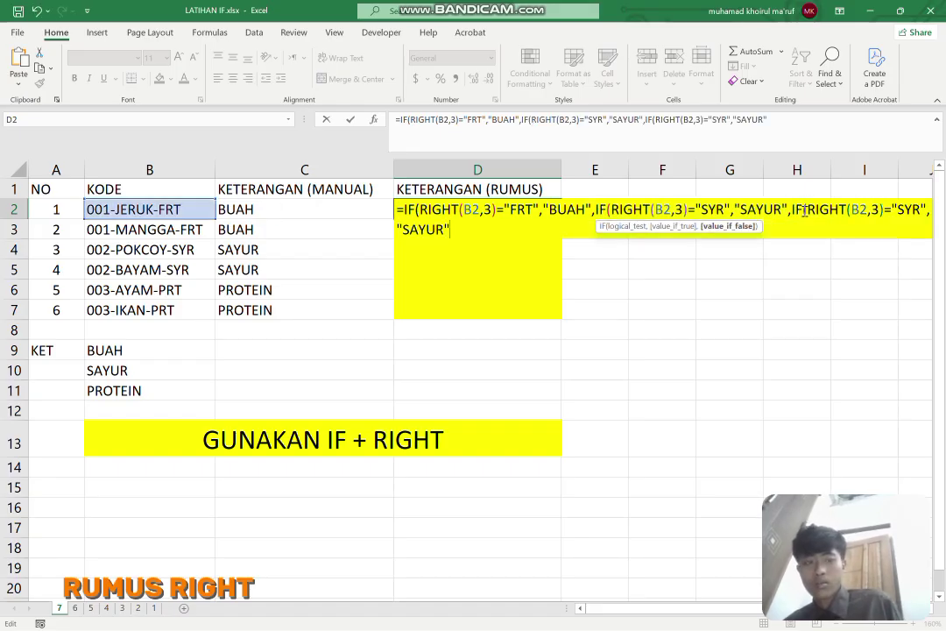
Step: Change the third RIGHT condition in D2's formula to test for "PRT"
click(921, 208)
key(BackSpace)
key(BackSpace)
key(BackSpace)
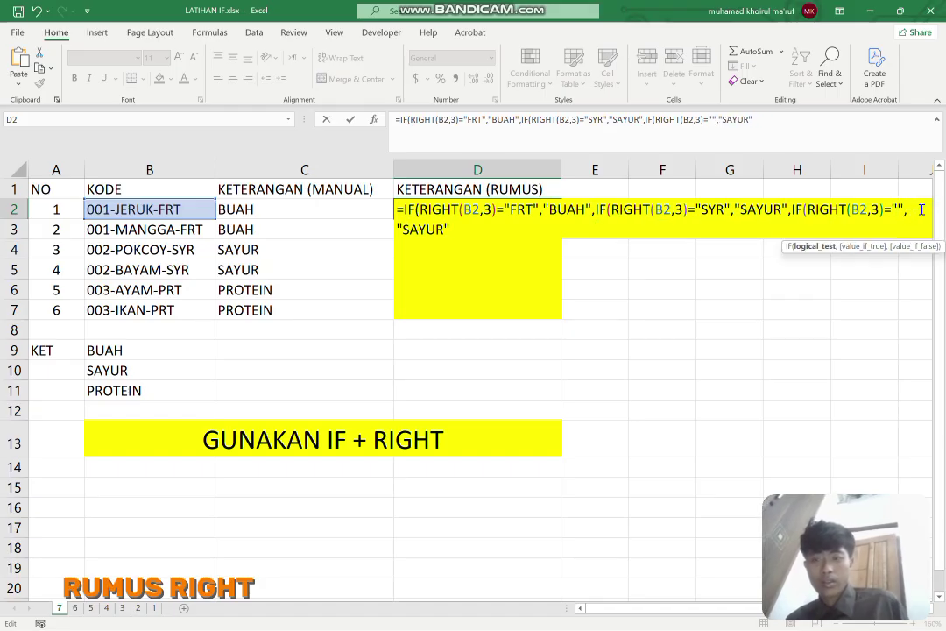
text(PRT)
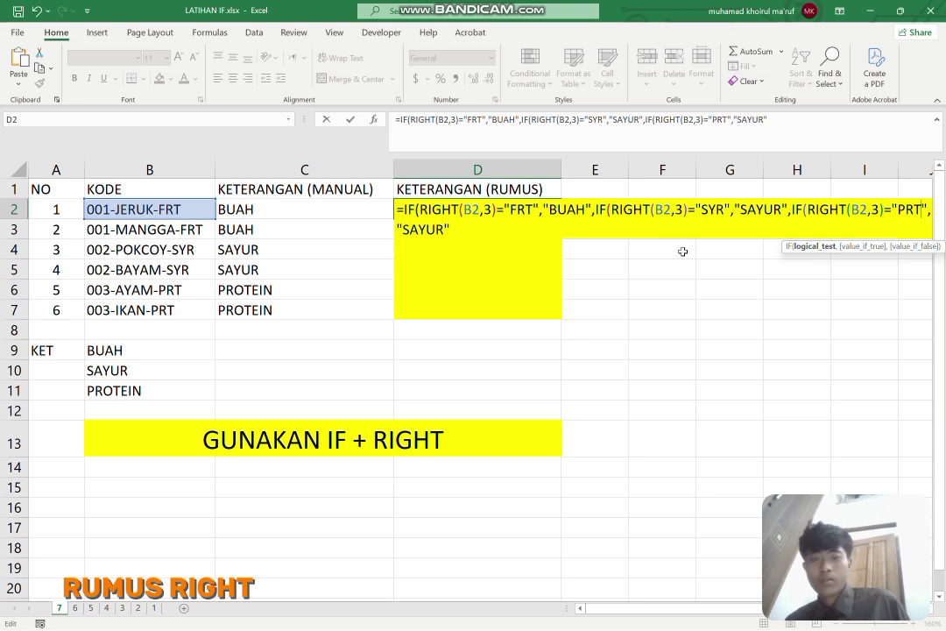
Step: Make the third IF in D2 return "PROTEIN", close the formula with three parentheses and enter it
click(444, 229)
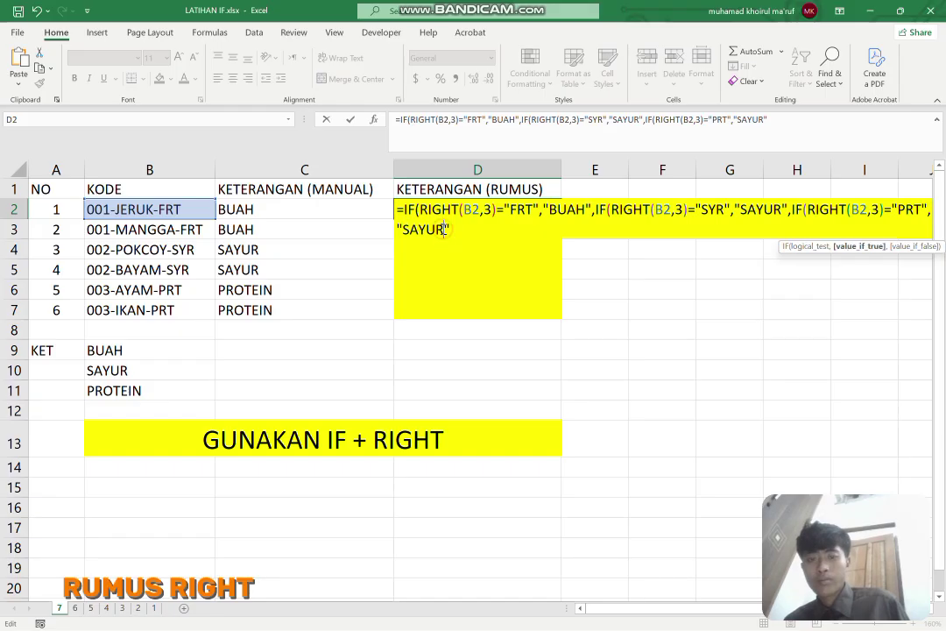
key(BackSpace)
key(BackSpace)
key(BackSpace)
key(BackSpace)
key(BackSpace)
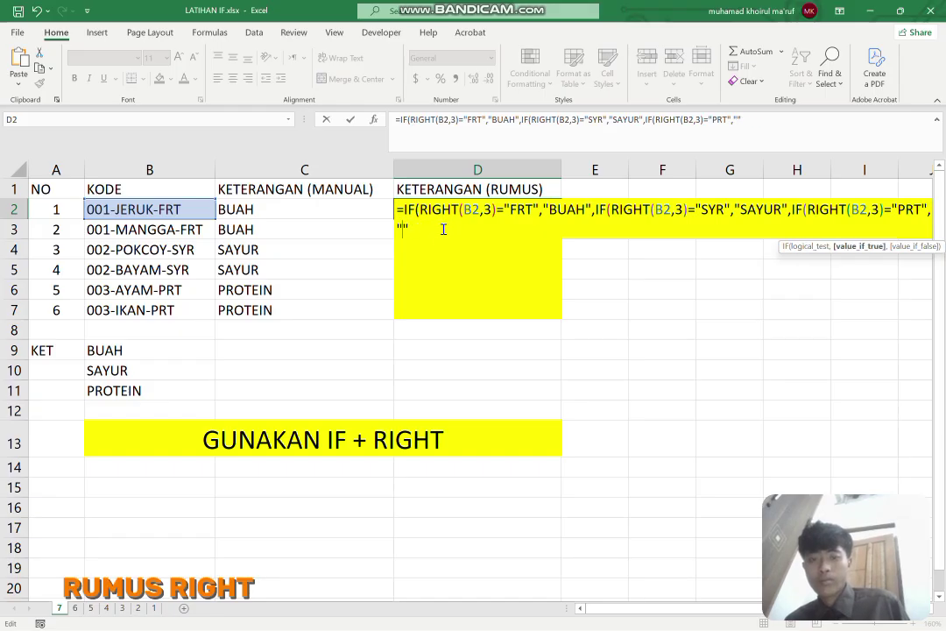
text(PROTEIN)
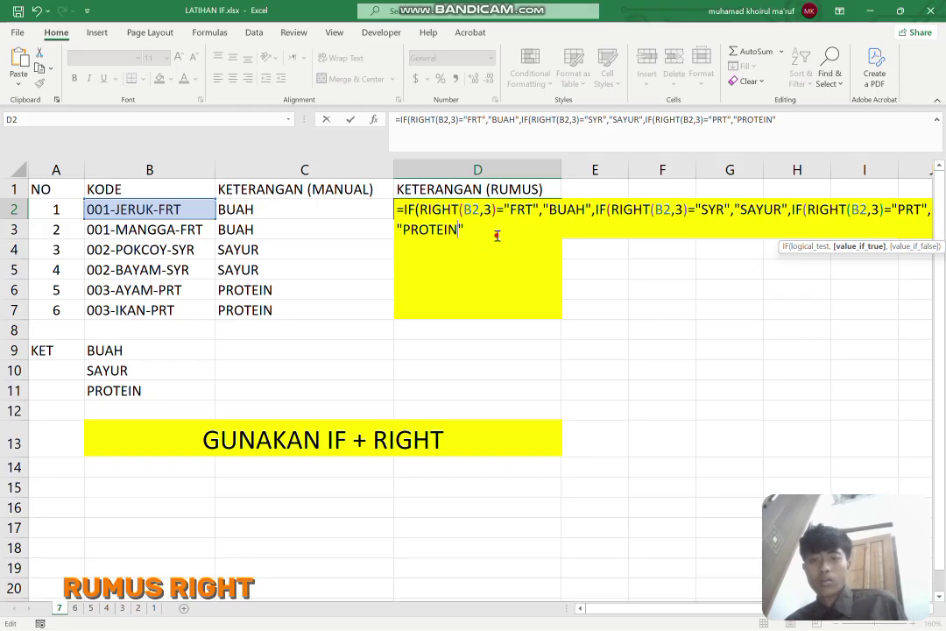
text())))
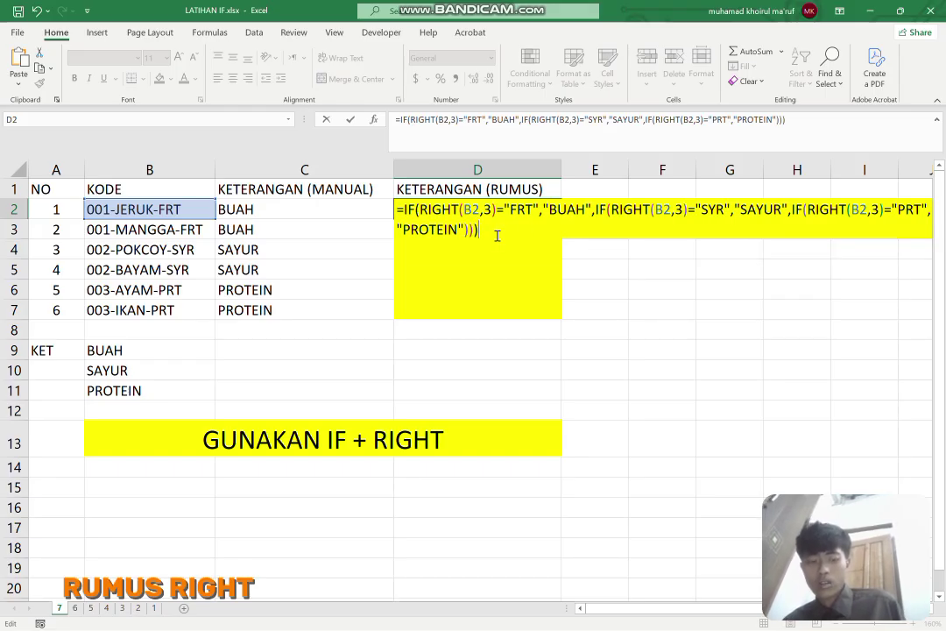
key(Return)
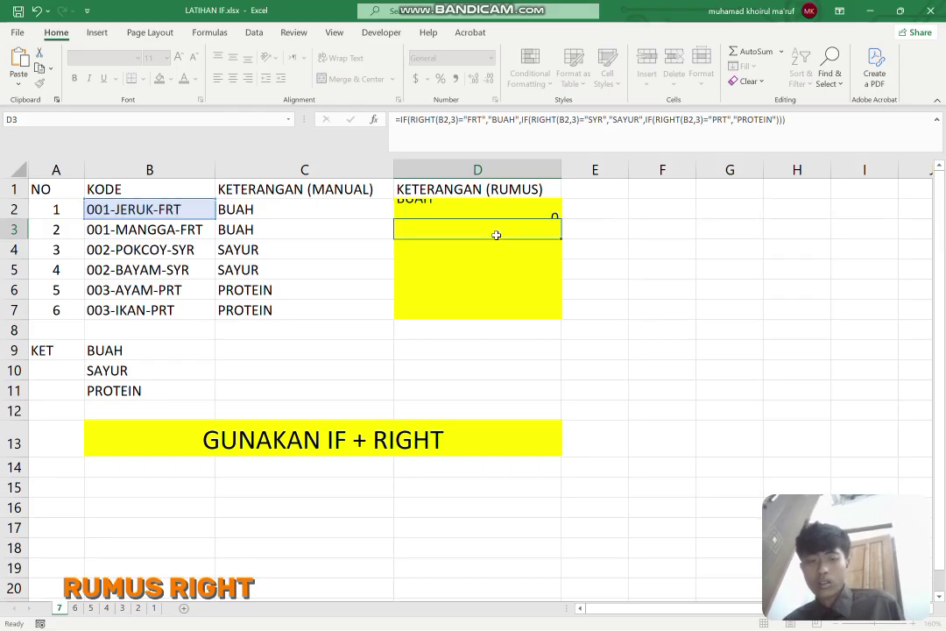
Step: Fill D2's IF + RIGHT formula down through D7 in the KETERANGAN (RUMUS) column
click(472, 209)
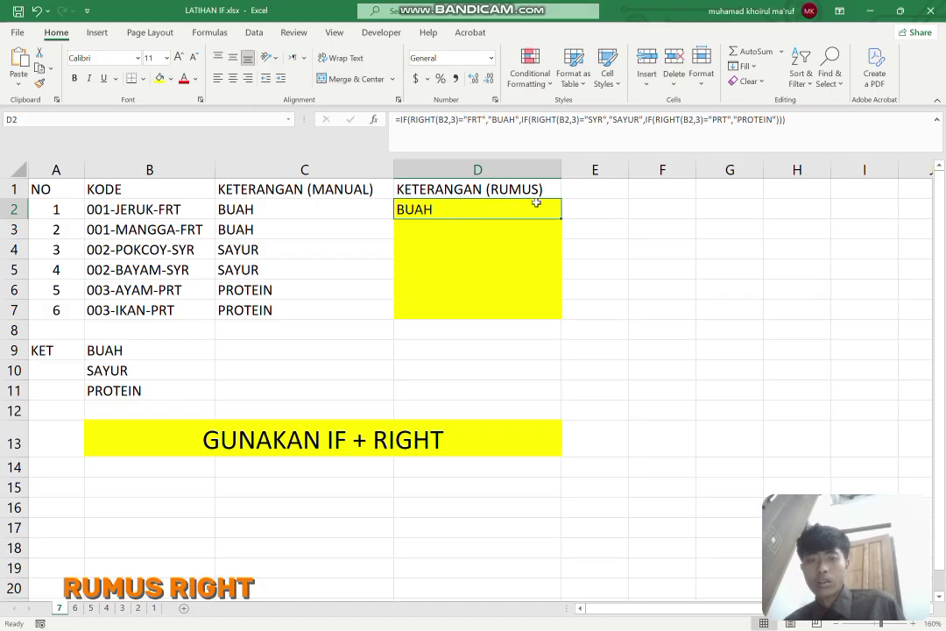
drag(561, 218, 536, 319)
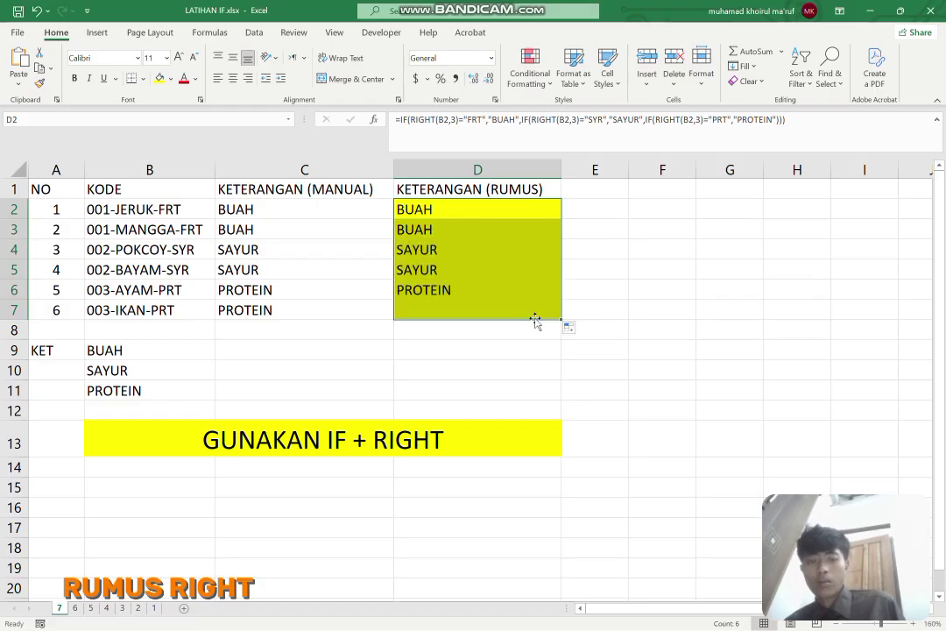
click(509, 232)
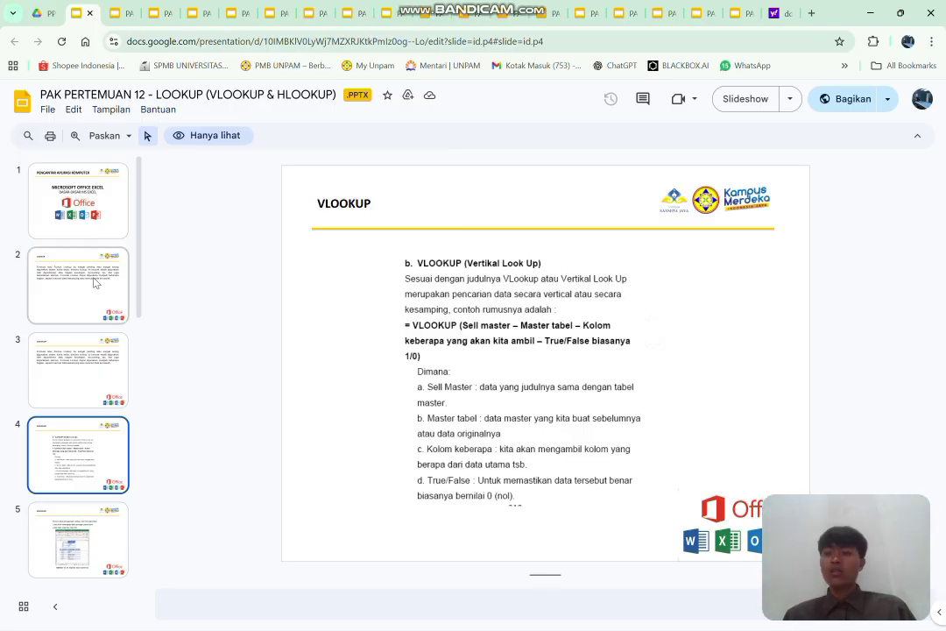
Step: In the Google Slides presentation PAK PERTEMUAN 12 - LOOKUP (VLOOKUP & HLOOKUP), view slide 2 and return to the title slide
click(95, 282)
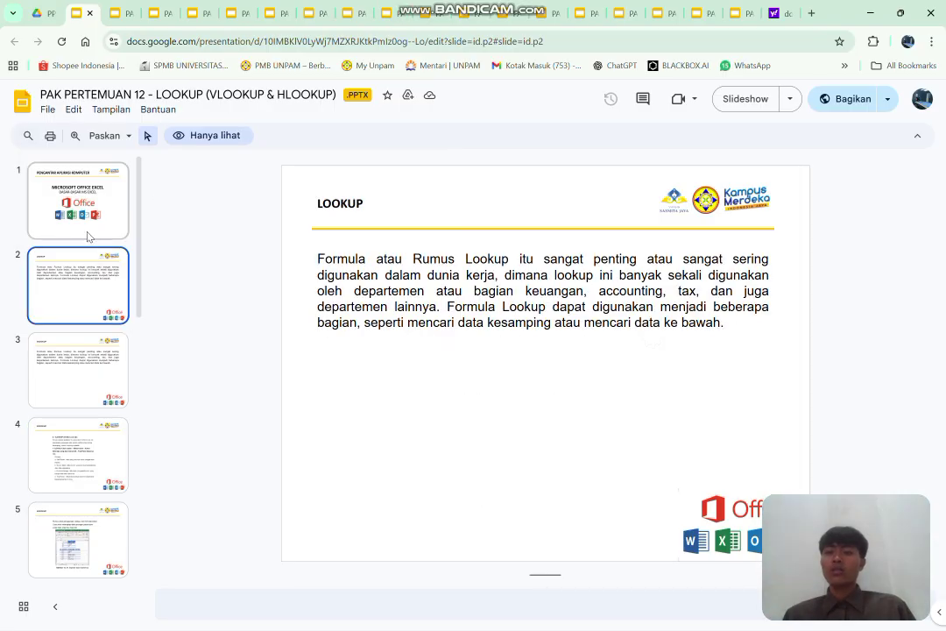
click(73, 196)
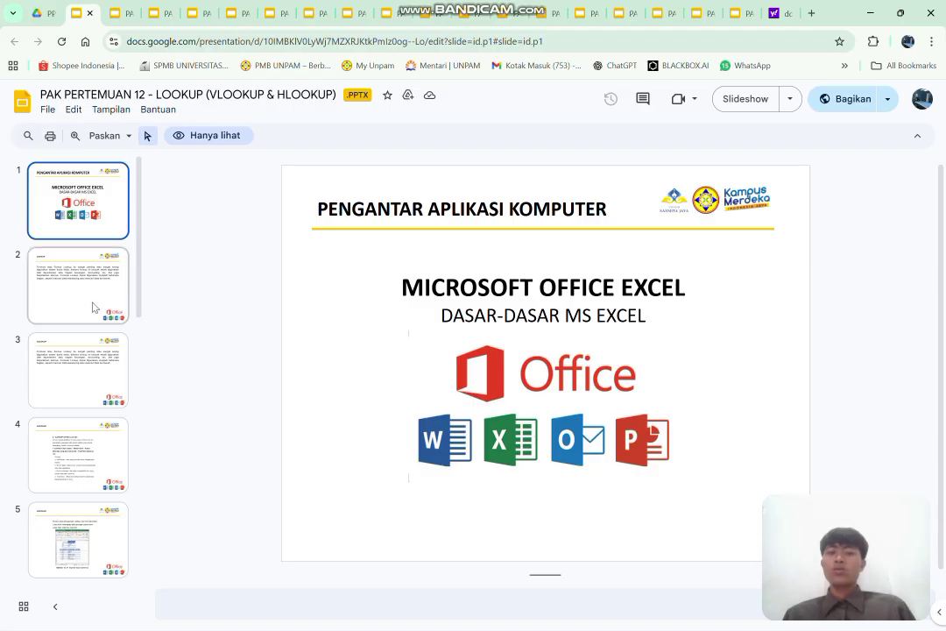